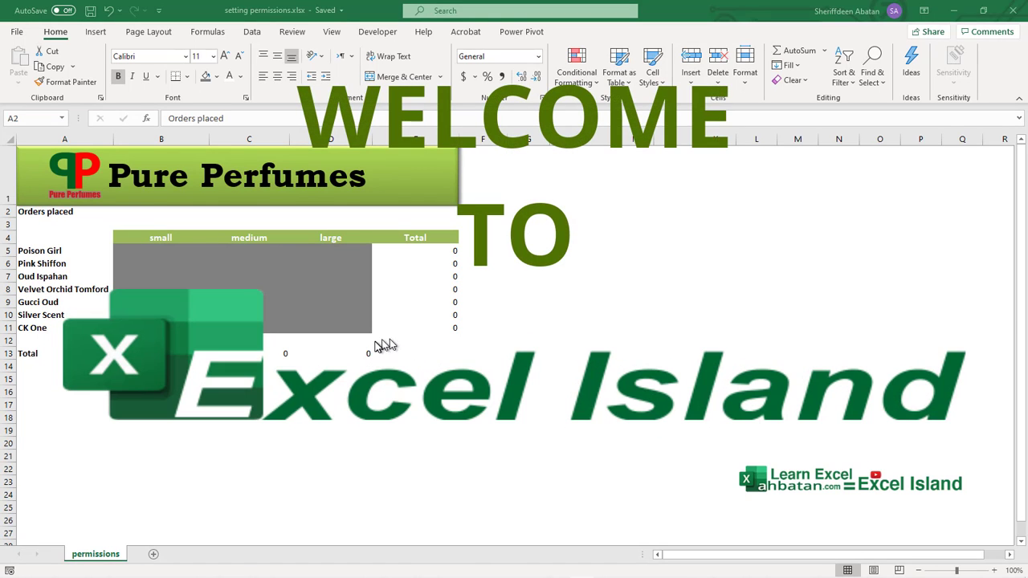
Step: Drag-select the order-quantity block B5:D11, reselecting it several times until the range is exact
{"action": "left_click", "coordinate": [41, 211]}
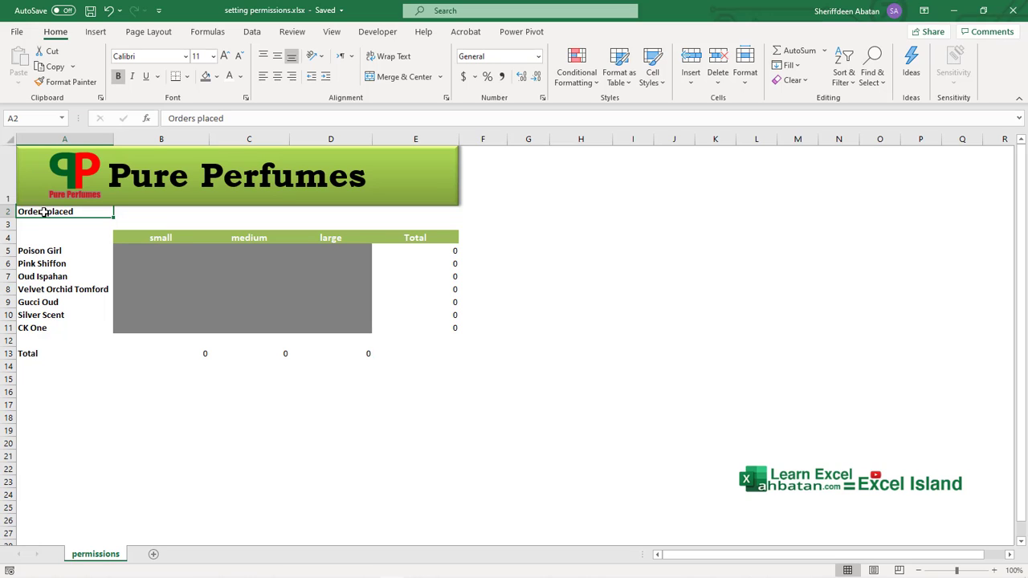
{"action": "left_click", "coordinate": [126, 250]}
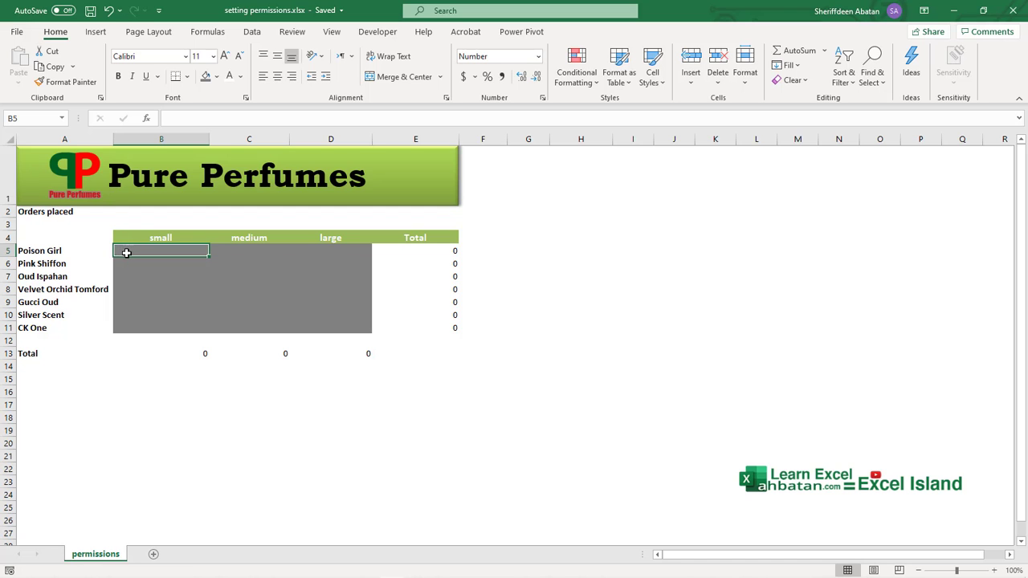
{"action": "left_click_drag", "start_coordinate": [123, 251], "coordinate": [356, 334]}
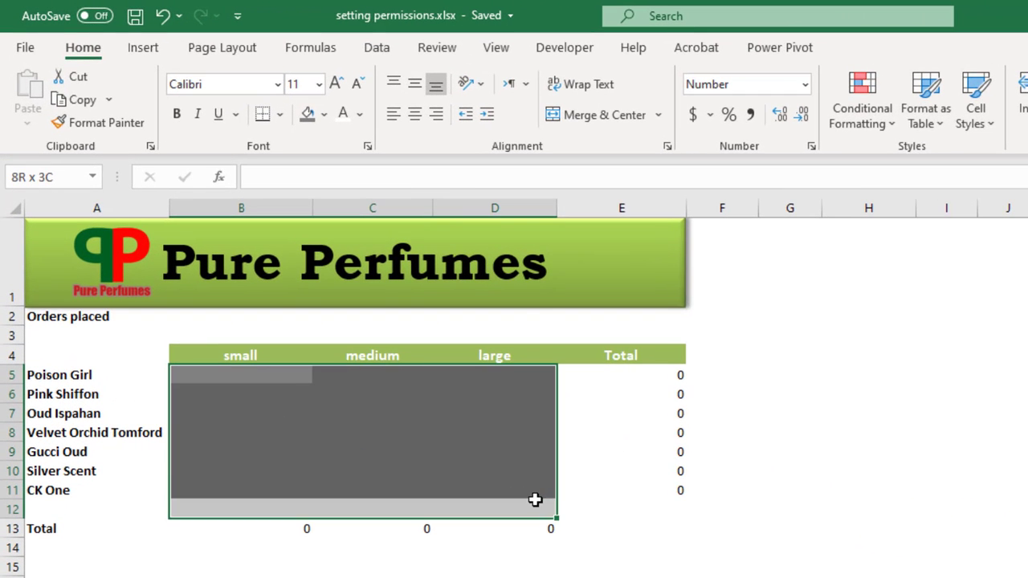
{"action": "left_click_drag", "start_coordinate": [535, 499], "coordinate": [532, 481]}
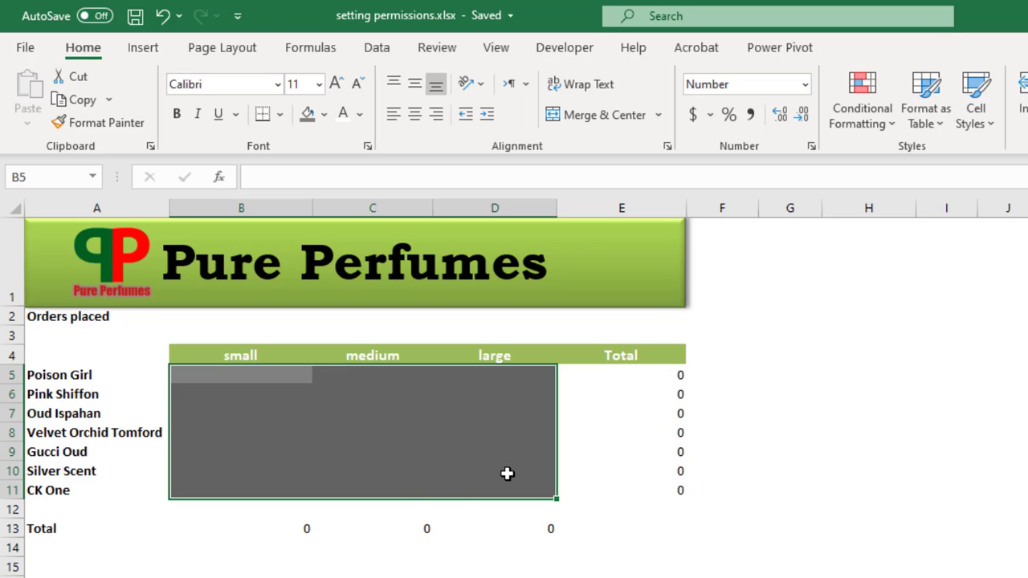
{"action": "left_click", "coordinate": [196, 375]}
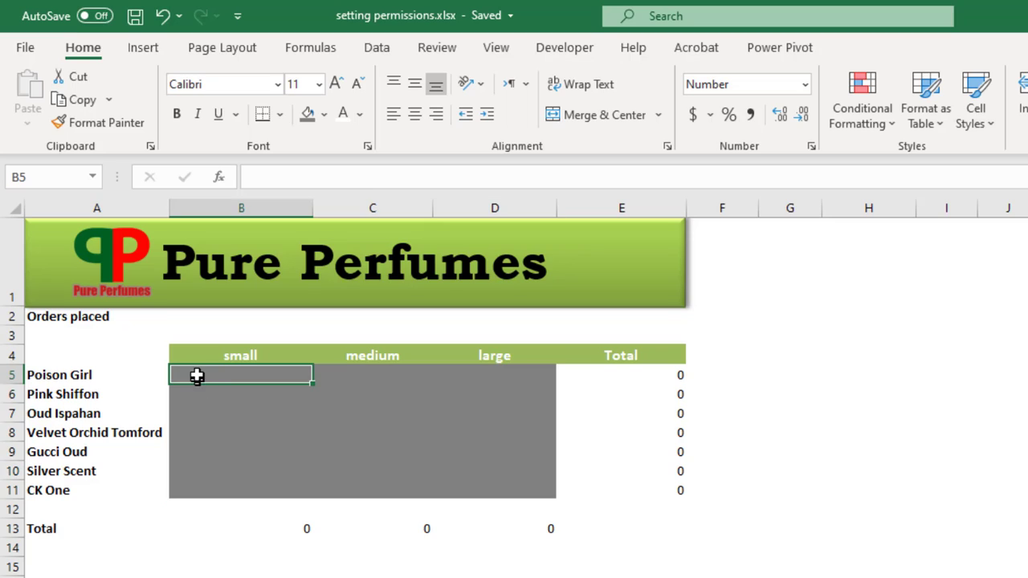
{"action": "left_click_drag", "start_coordinate": [196, 375], "coordinate": [521, 497]}
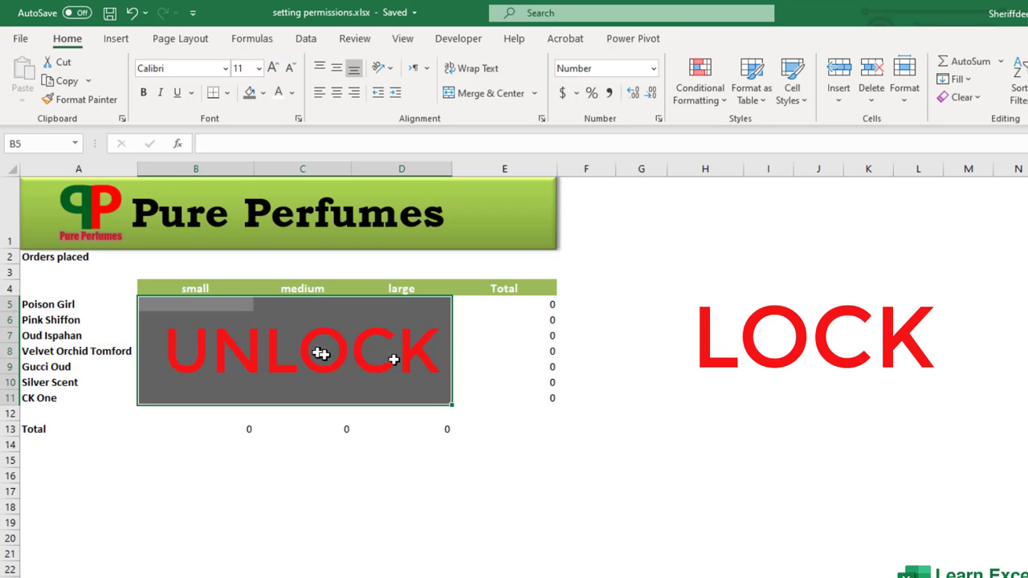
{"action": "left_click", "coordinate": [207, 304]}
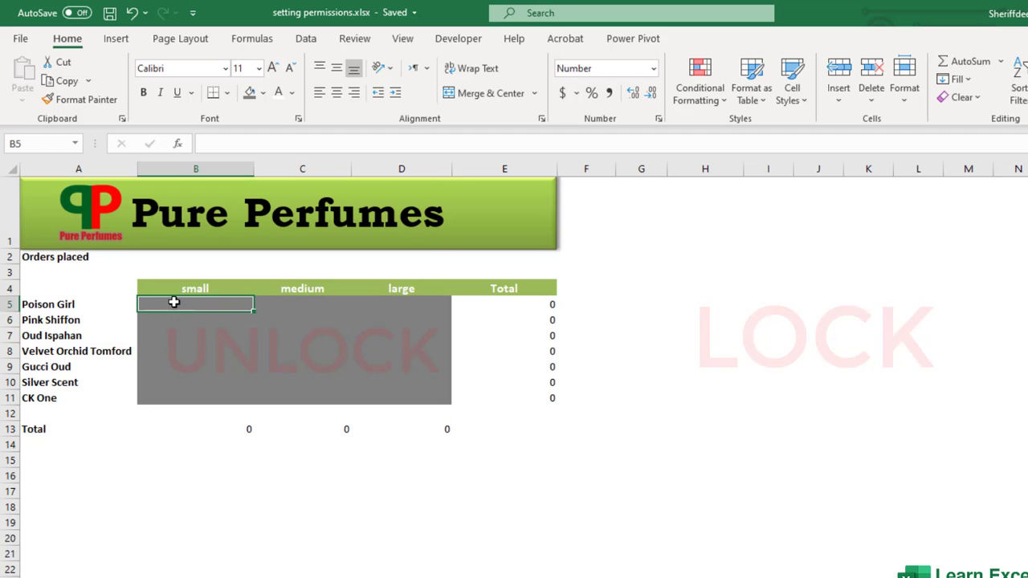
{"action": "left_click_drag", "start_coordinate": [174, 302], "coordinate": [393, 408]}
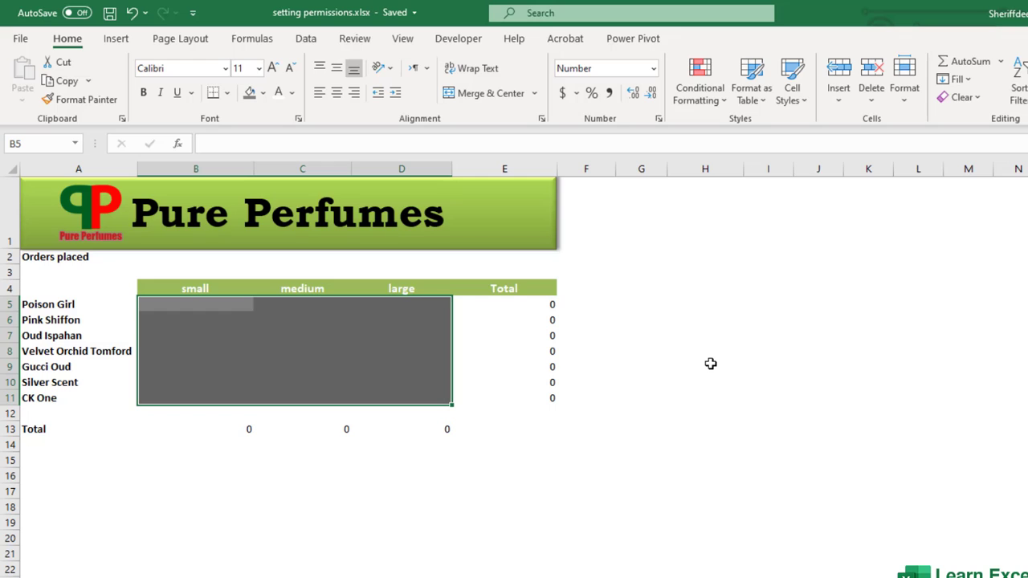
{"action": "left_click", "coordinate": [152, 307]}
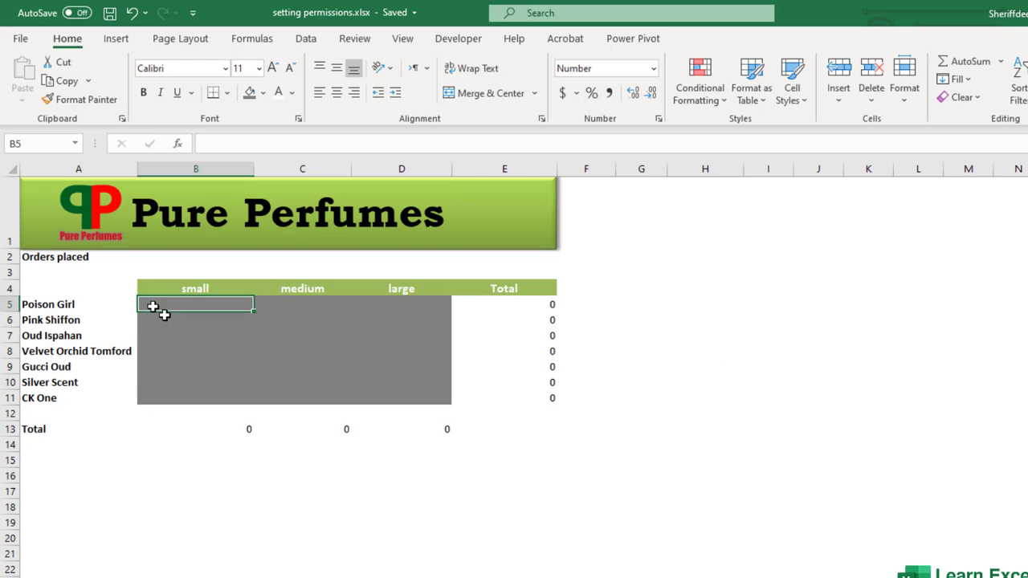
{"action": "left_click_drag", "start_coordinate": [153, 307], "coordinate": [383, 402]}
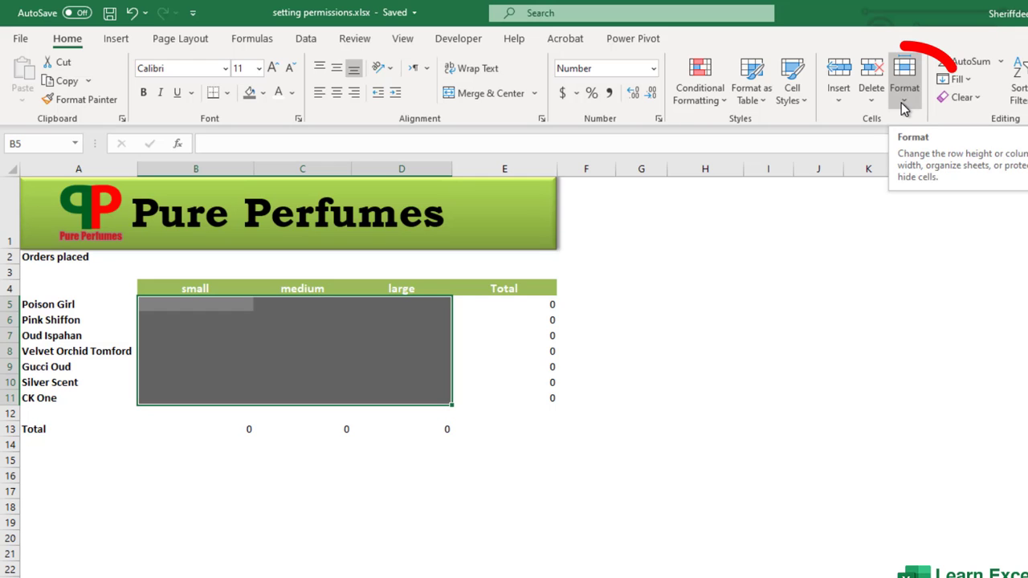
Step: Toggle Lock Cell off for B5:D11 via Home > Format, then reselect the range
{"action": "left_click", "coordinate": [902, 103]}
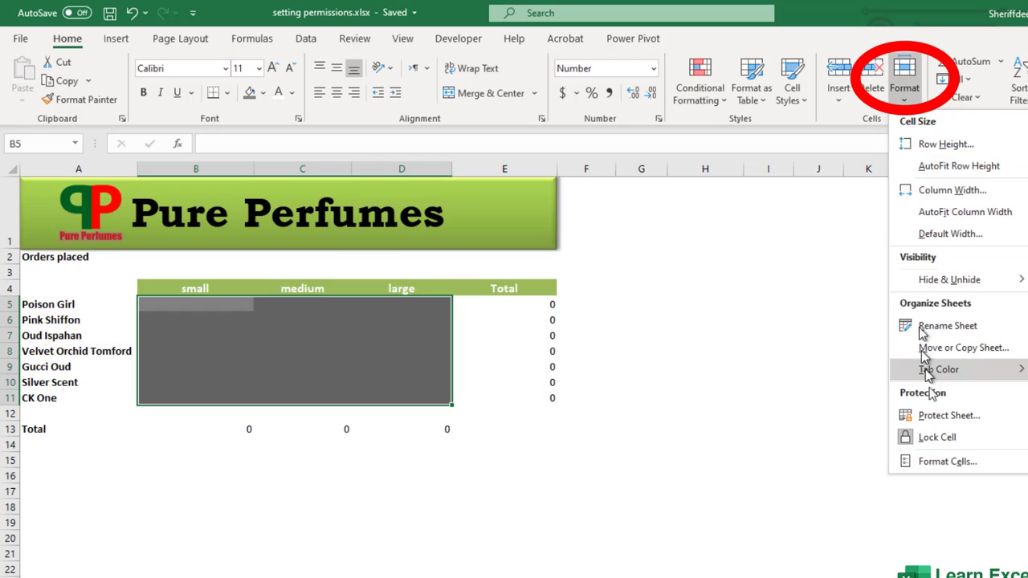
{"action": "left_click", "coordinate": [943, 439]}
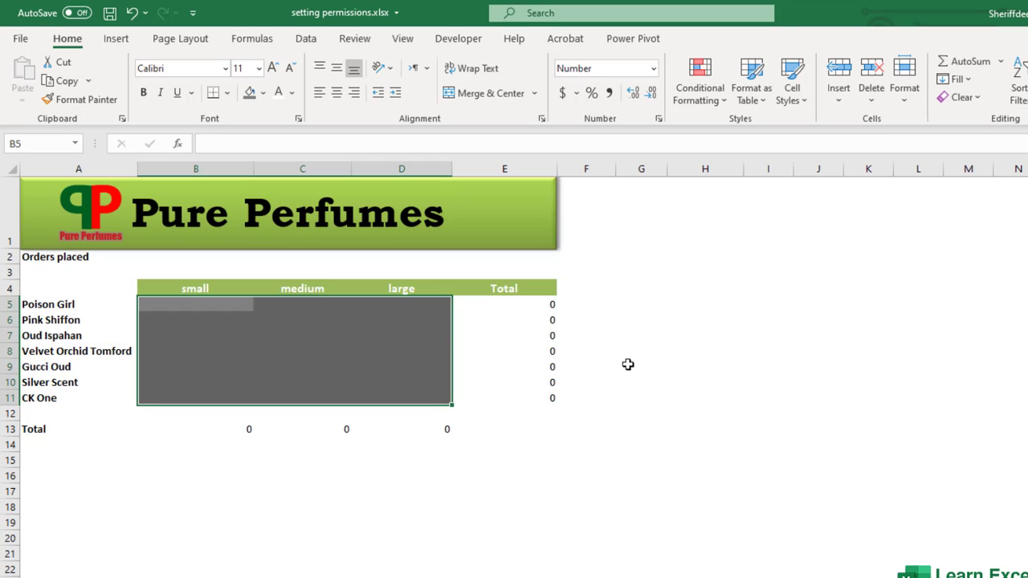
{"action": "left_click", "coordinate": [277, 319]}
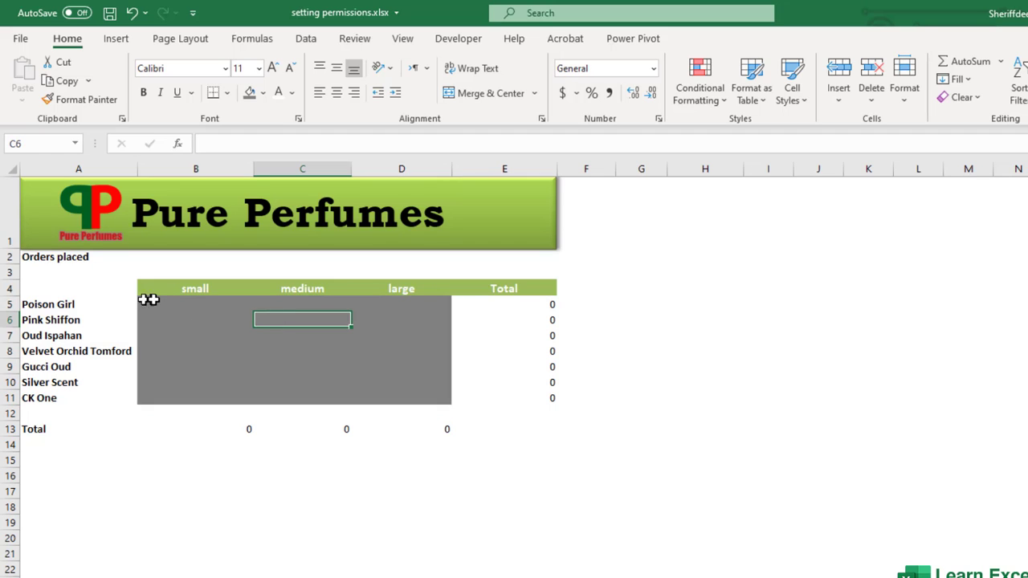
{"action": "left_click_drag", "start_coordinate": [149, 299], "coordinate": [367, 390]}
Step: Select various empty cells and blocks in columns J and K outside the table
{"action": "left_click", "coordinate": [907, 376]}
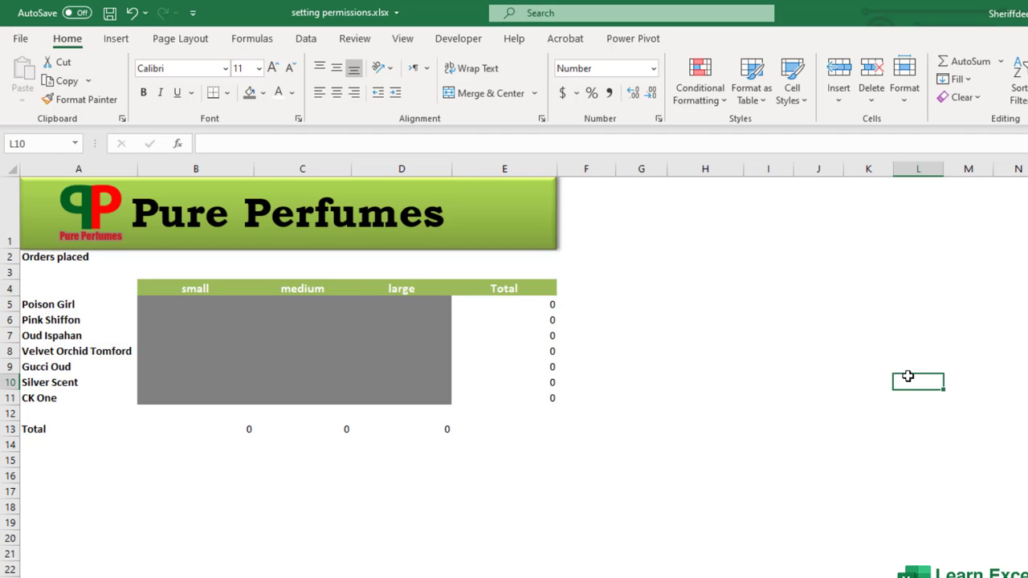
{"action": "left_click", "coordinate": [887, 364]}
{"action": "left_click", "coordinate": [846, 332]}
{"action": "left_click", "coordinate": [834, 381]}
{"action": "left_click_drag", "start_coordinate": [833, 400], "coordinate": [813, 413]}
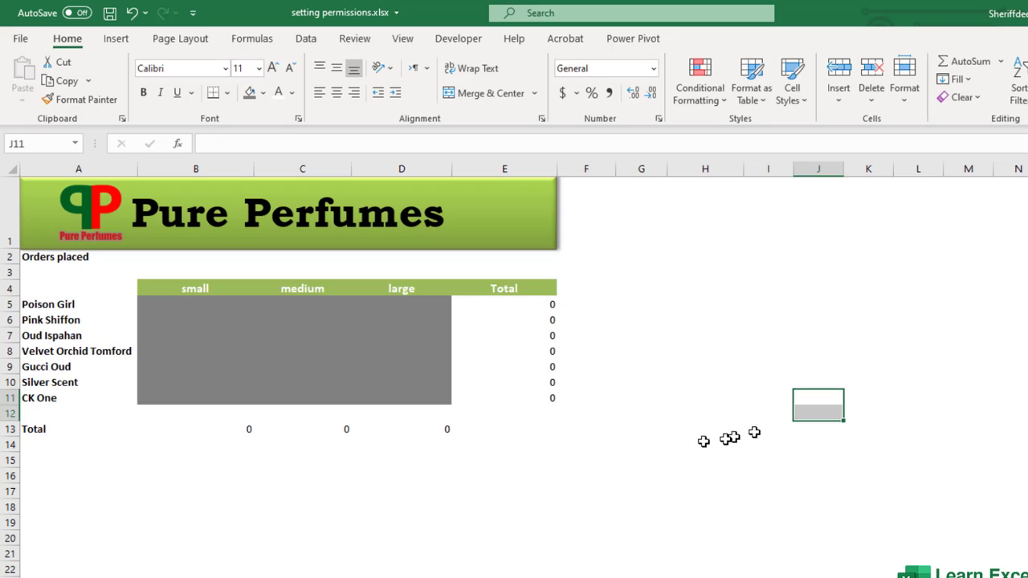
{"action": "left_click", "coordinate": [703, 441]}
{"action": "left_click", "coordinate": [879, 337]}
{"action": "left_click_drag", "start_coordinate": [817, 351], "coordinate": [828, 401]}
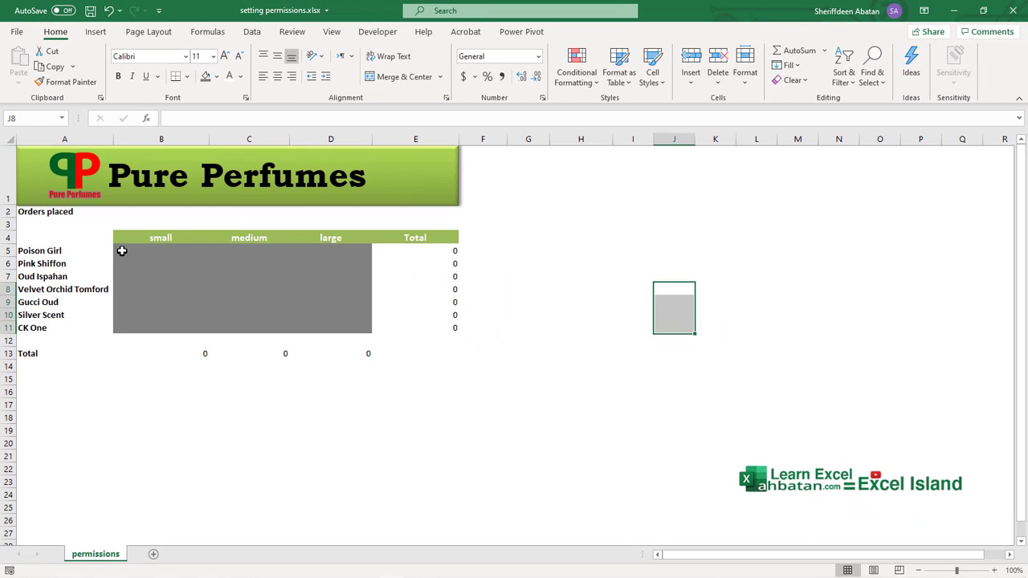
{"action": "left_click_drag", "start_coordinate": [121, 250], "coordinate": [321, 321]}
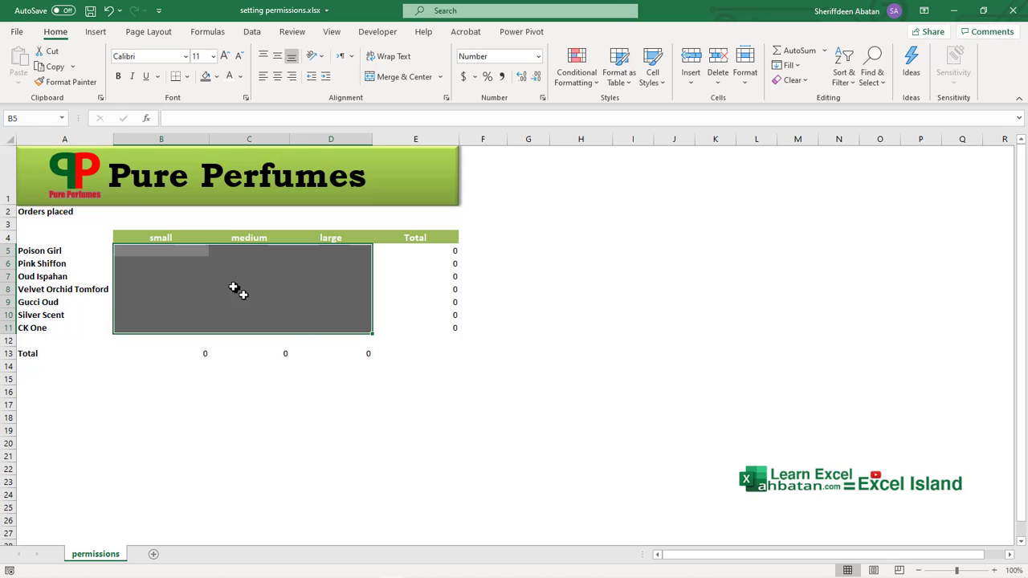
{"action": "left_click", "coordinate": [745, 78]}
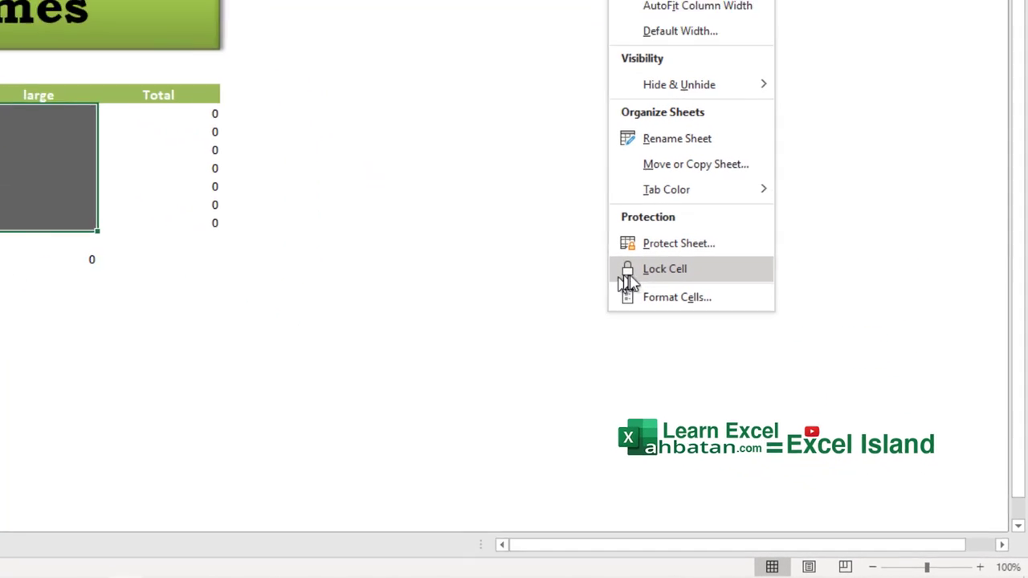
{"action": "left_click", "coordinate": [201, 287]}
{"action": "left_click", "coordinate": [829, 137]}
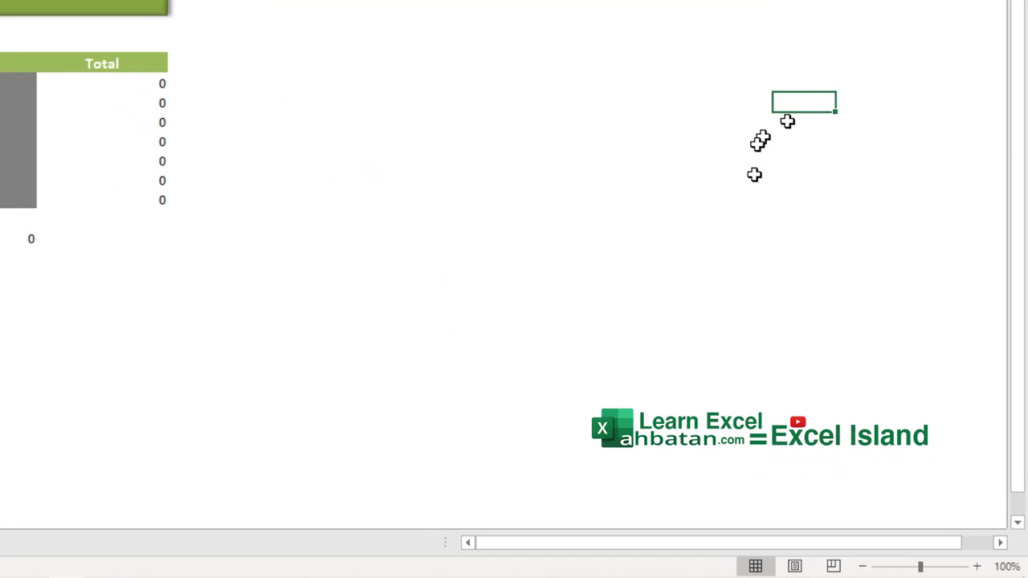
{"action": "left_click_drag", "start_coordinate": [726, 187], "coordinate": [714, 222]}
{"action": "left_click", "coordinate": [699, 255]}
{"action": "left_click", "coordinate": [681, 273]}
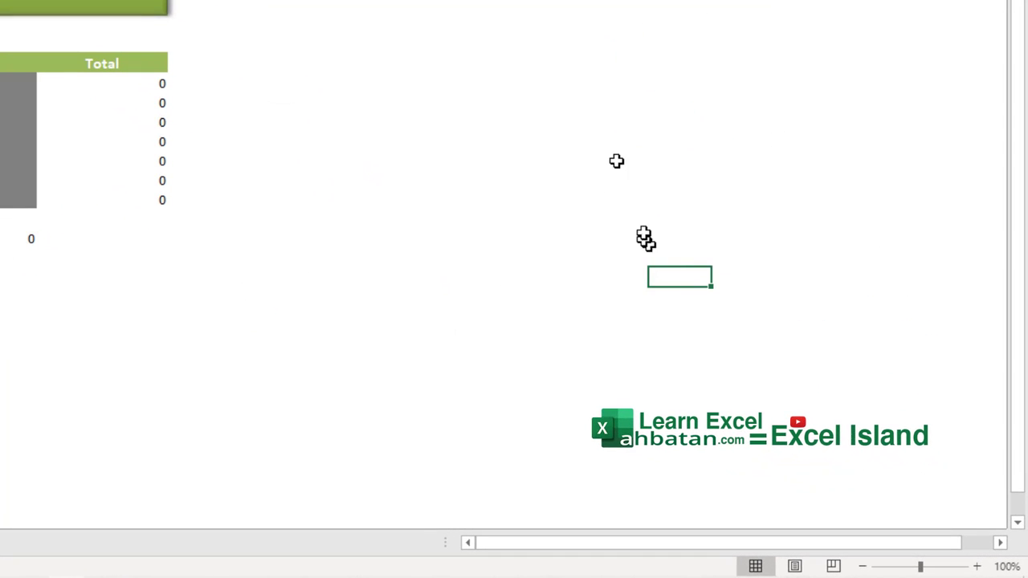
{"action": "left_click", "coordinate": [602, 2]}
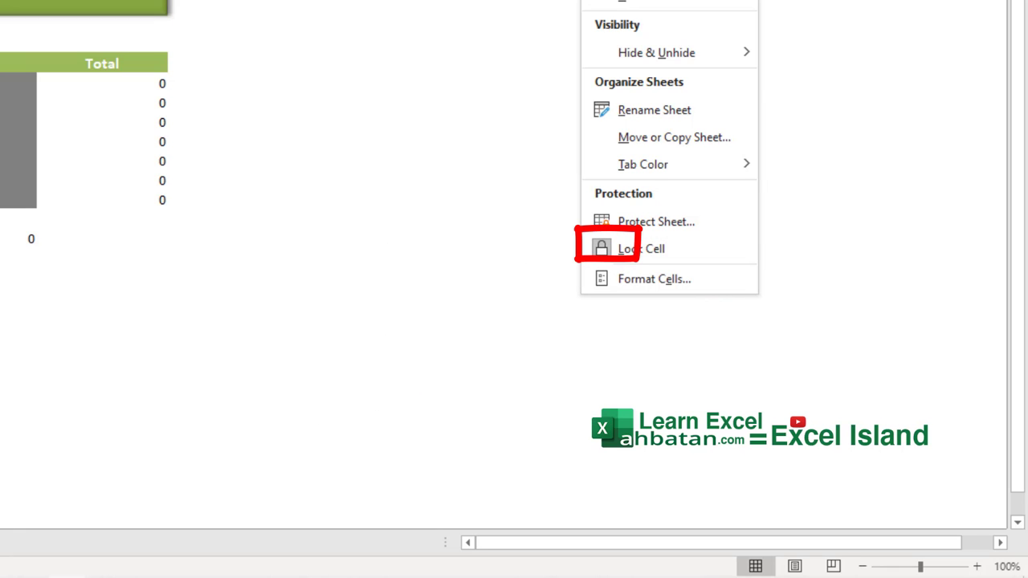
{"action": "key", "text": "Escape"}
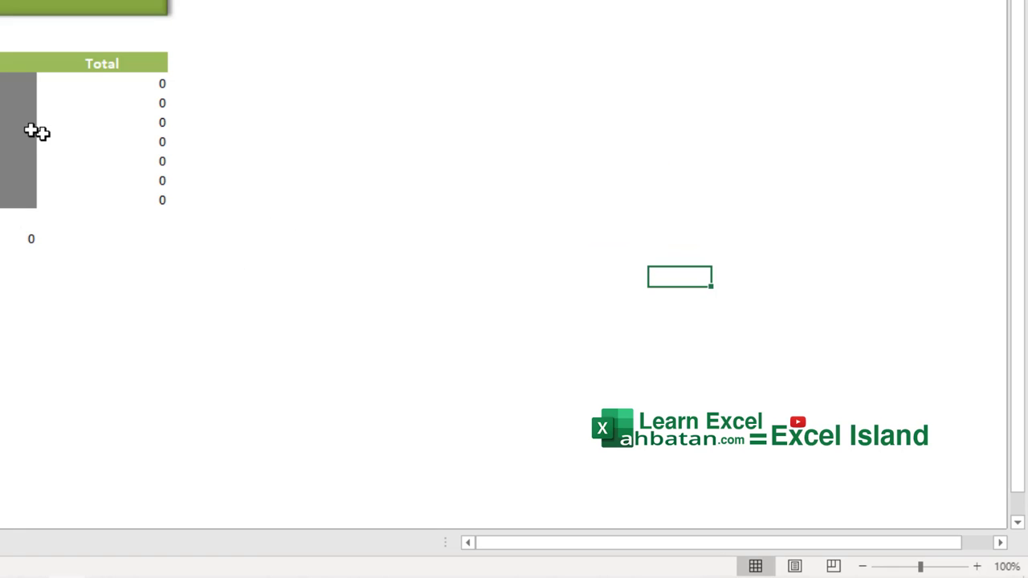
{"action": "left_click_drag", "start_coordinate": [20, 198], "coordinate": [327, 331]}
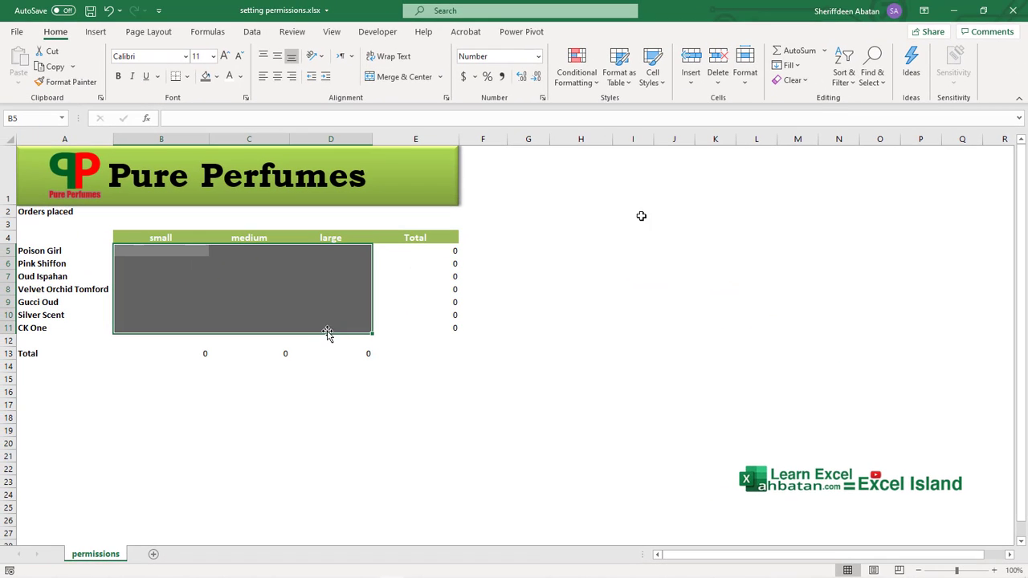
Step: Protect the Pure Perfumes sheet with a password, allowing only unlocked cells to be selected
{"action": "left_click", "coordinate": [745, 68]}
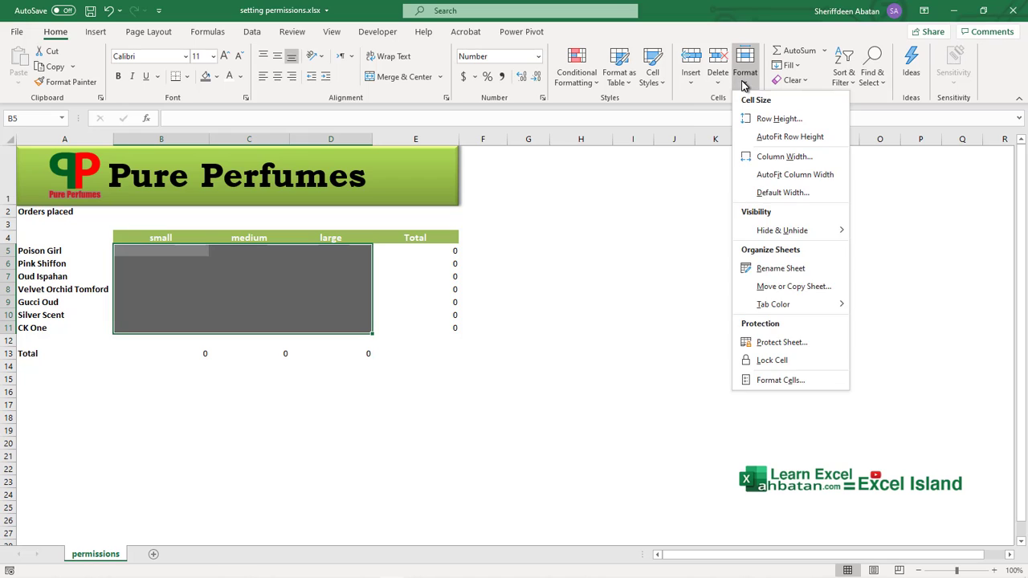
{"action": "left_click", "coordinate": [800, 343]}
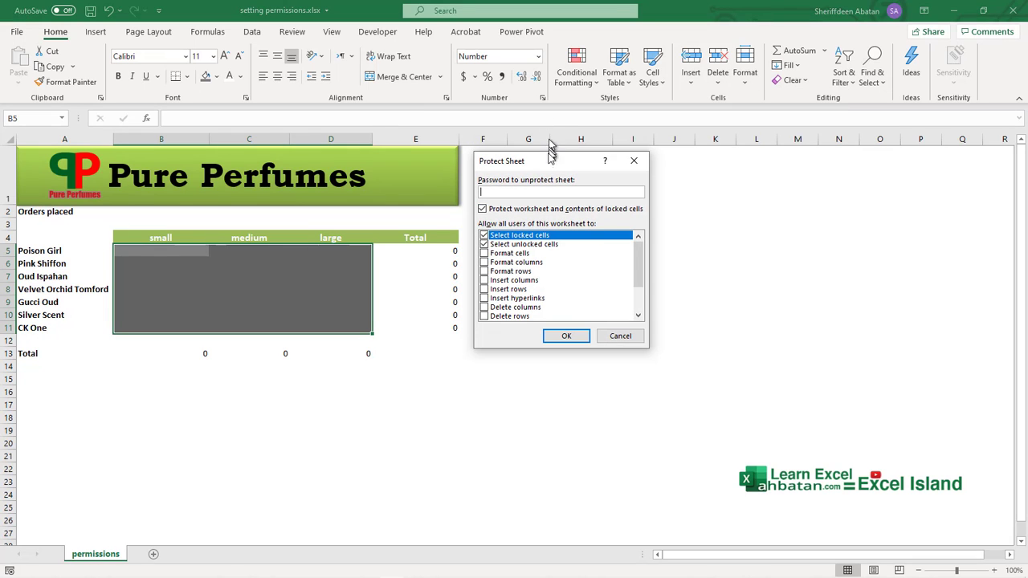
{"action": "mouse_move", "coordinate": [550, 162]}
{"action": "left_mouse_down"}
{"action": "mouse_move", "coordinate": [594, 199]}
{"action": "mouse_move", "coordinate": [540, 153]}
{"action": "left_mouse_up"}
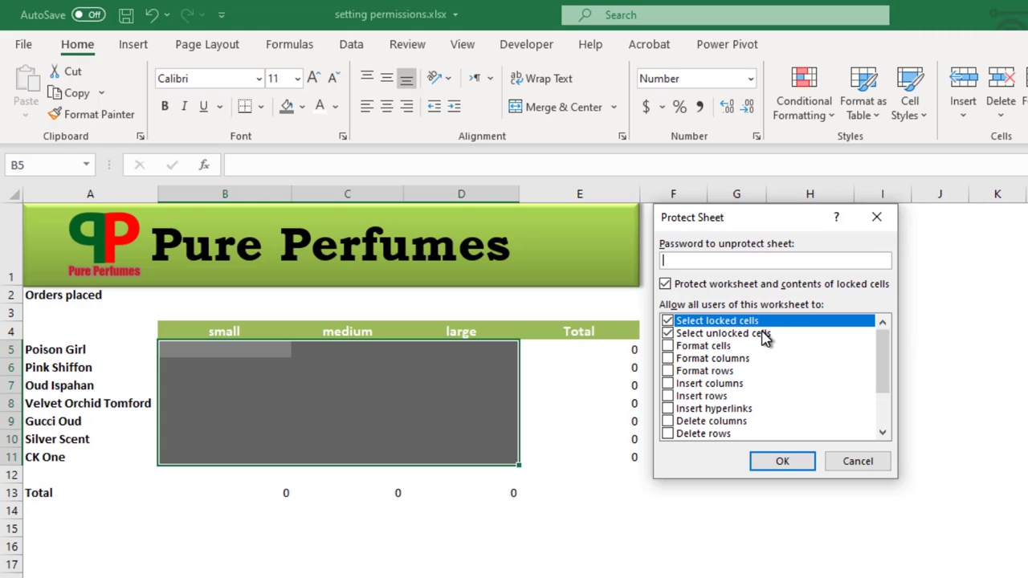
{"action": "left_click", "coordinate": [667, 321]}
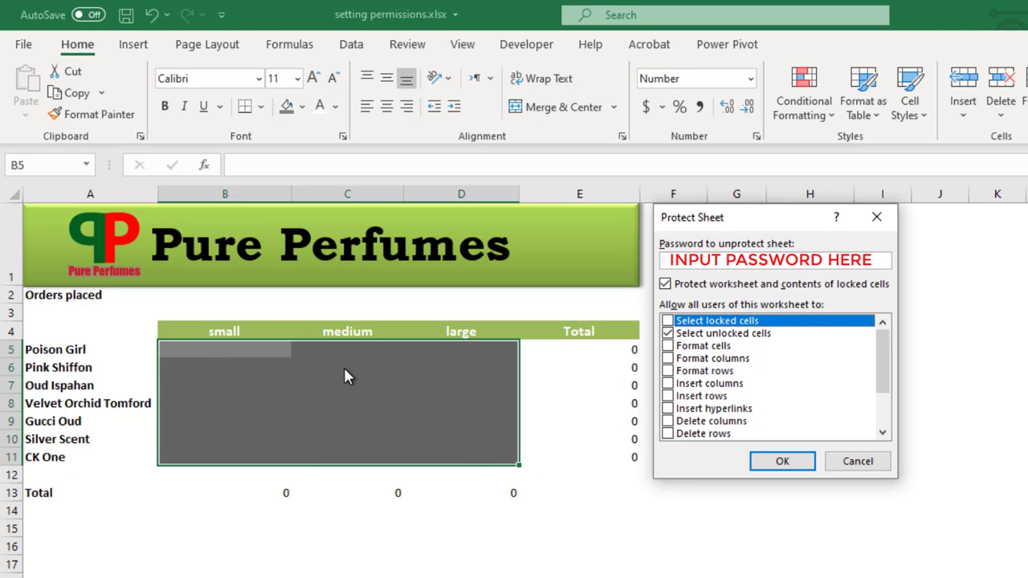
{"action": "left_click", "coordinate": [781, 464]}
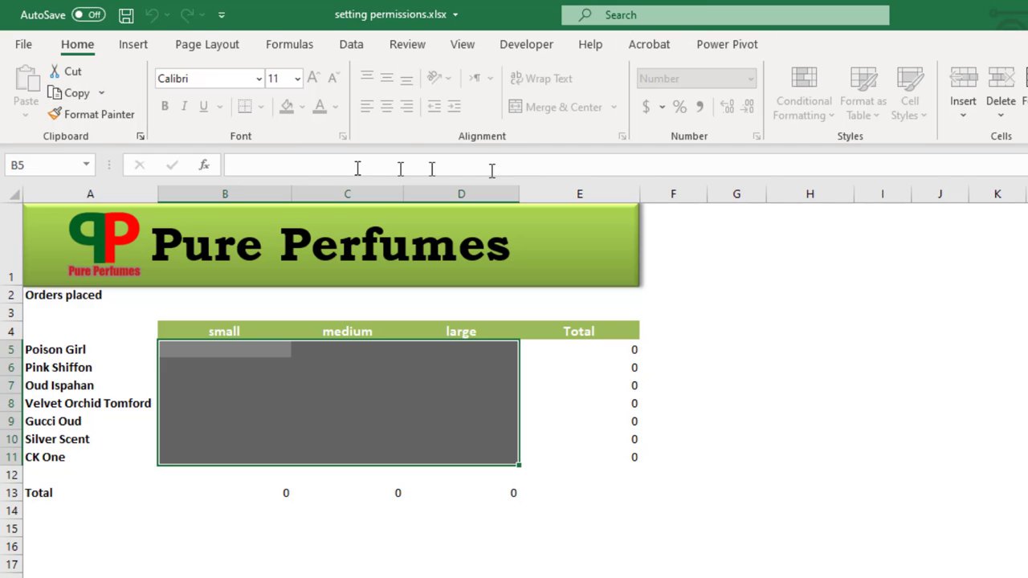
Step: Test selecting parts of B5:D11 on the protected sheet, then go to the File page
{"action": "left_click_drag", "start_coordinate": [257, 349], "coordinate": [456, 458]}
{"action": "left_click", "coordinate": [272, 354]}
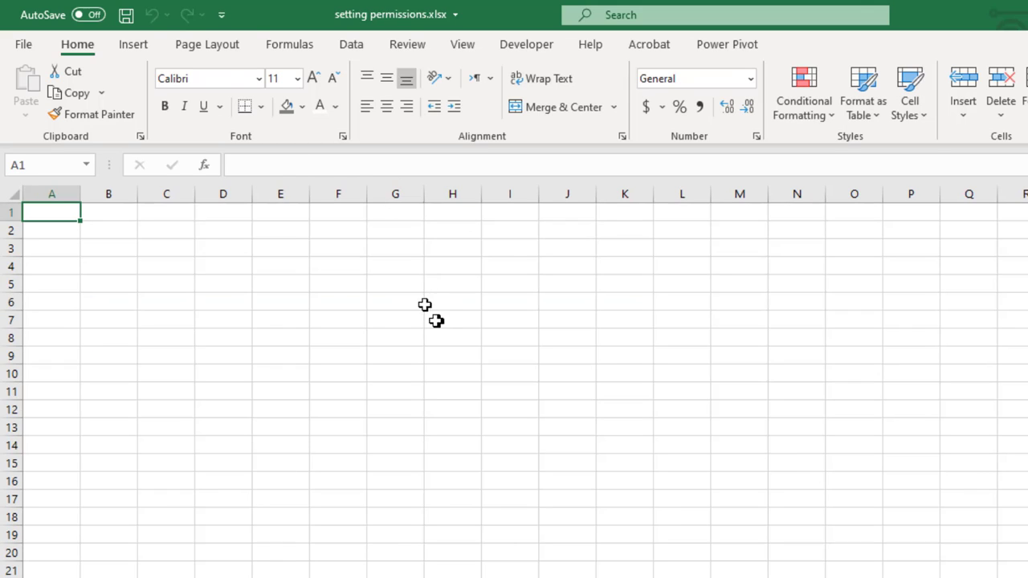
{"action": "left_click_drag", "start_coordinate": [436, 319], "coordinate": [394, 302]}
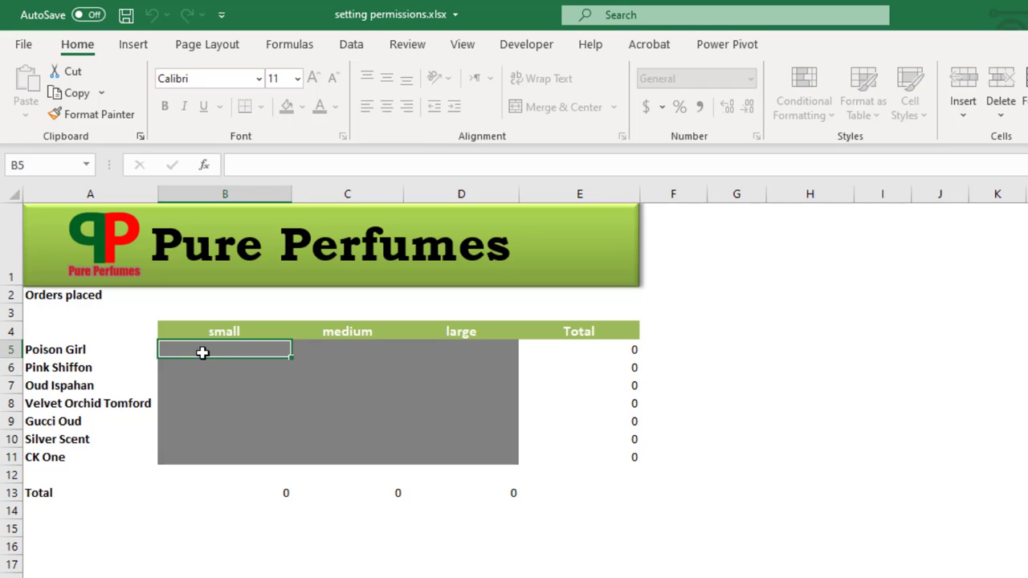
{"action": "left_click_drag", "start_coordinate": [212, 354], "coordinate": [501, 452]}
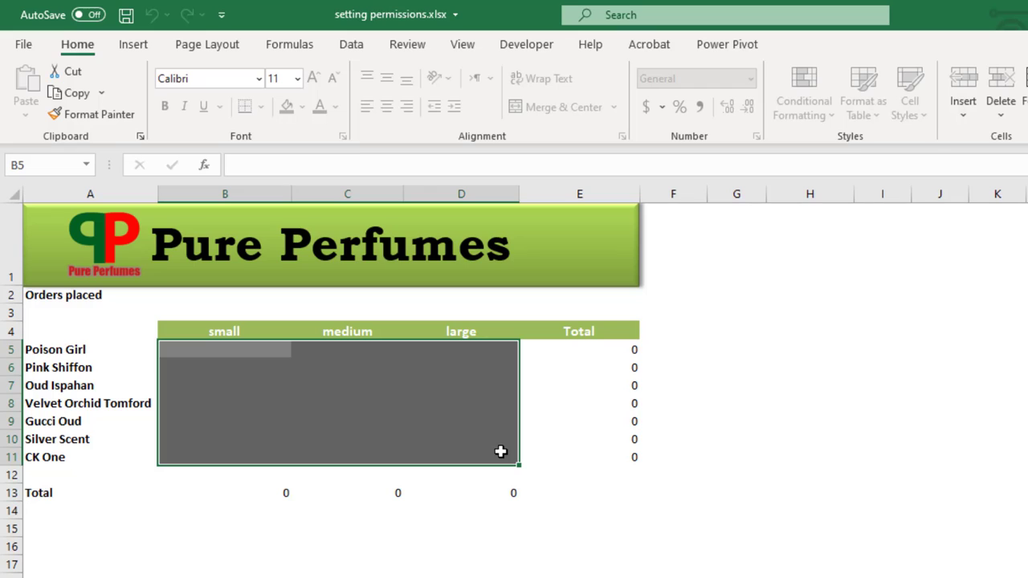
{"action": "left_click", "coordinate": [220, 354]}
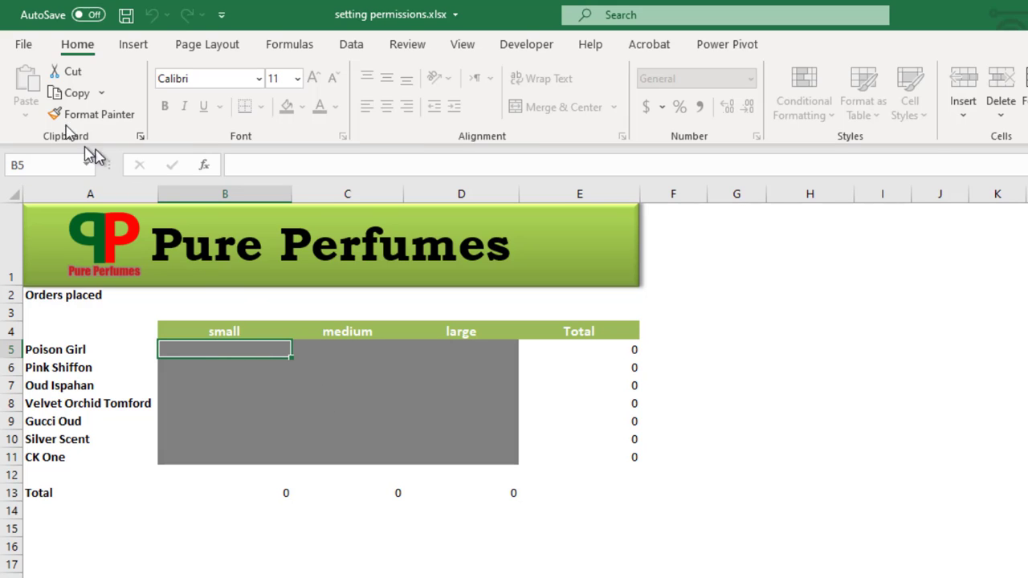
{"action": "left_click", "coordinate": [25, 47]}
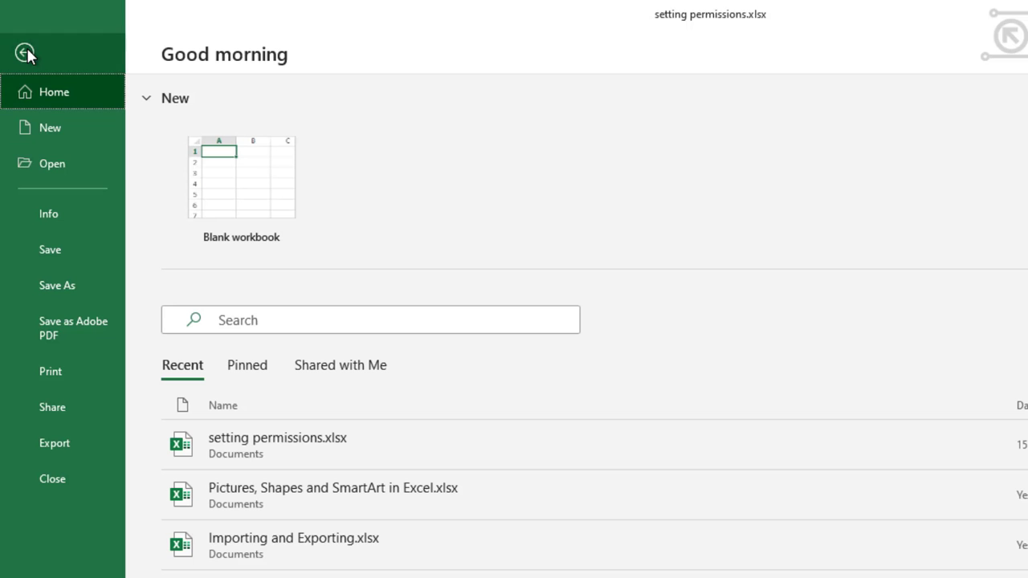
Step: Use Info > Protect Workbook > Encrypt with Password, entering and confirming the password
{"action": "left_click", "coordinate": [54, 212]}
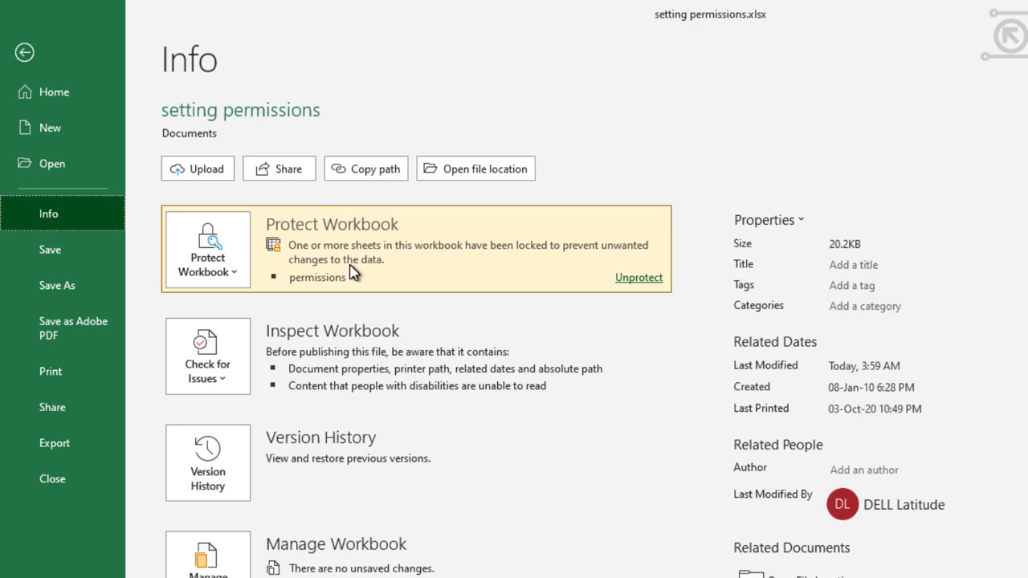
{"action": "left_click", "coordinate": [243, 278]}
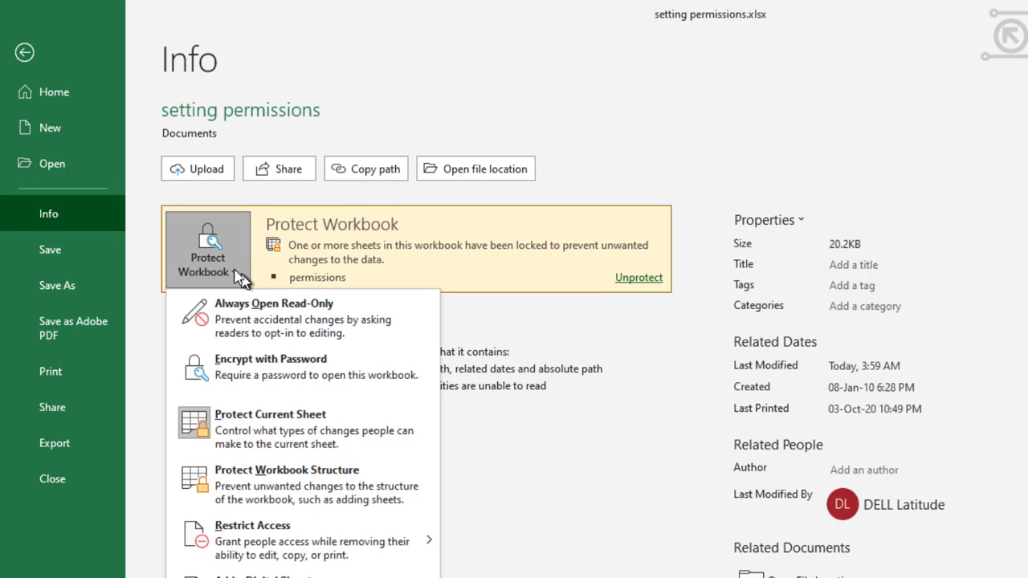
{"action": "left_click", "coordinate": [291, 365]}
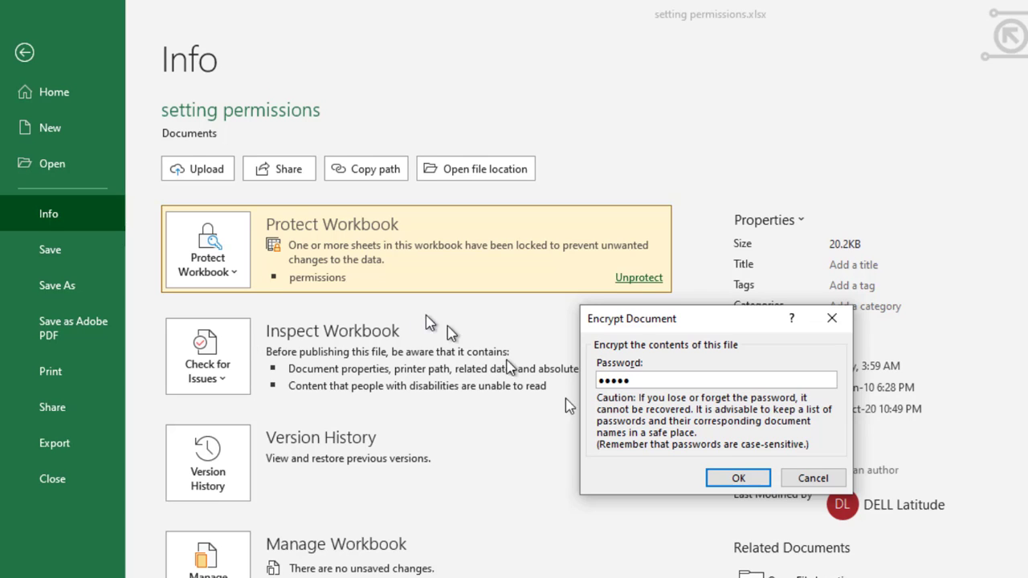
{"action": "left_click", "coordinate": [739, 478]}
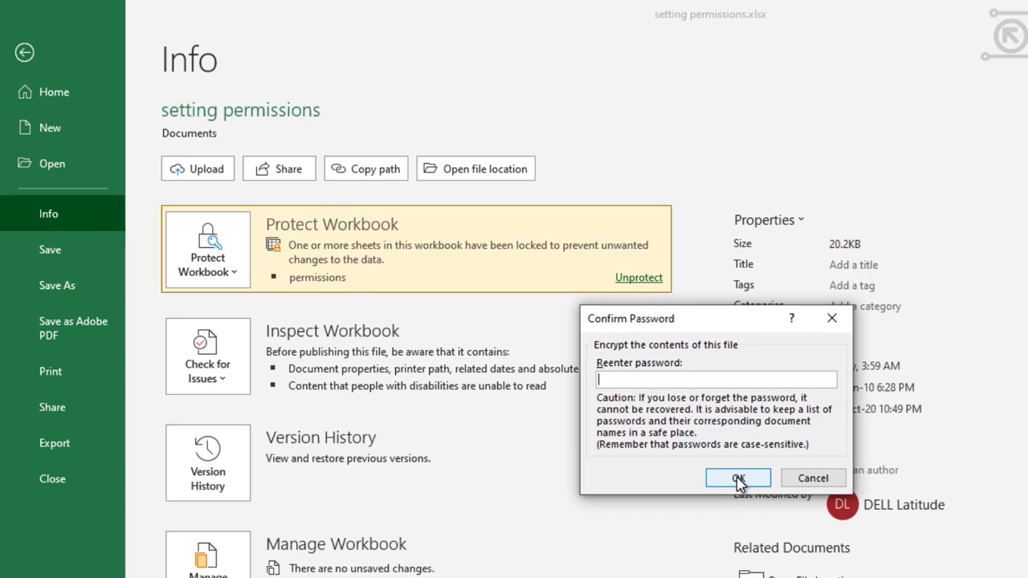
{"action": "type", "text": "•••"}
{"action": "left_click", "coordinate": [738, 479]}
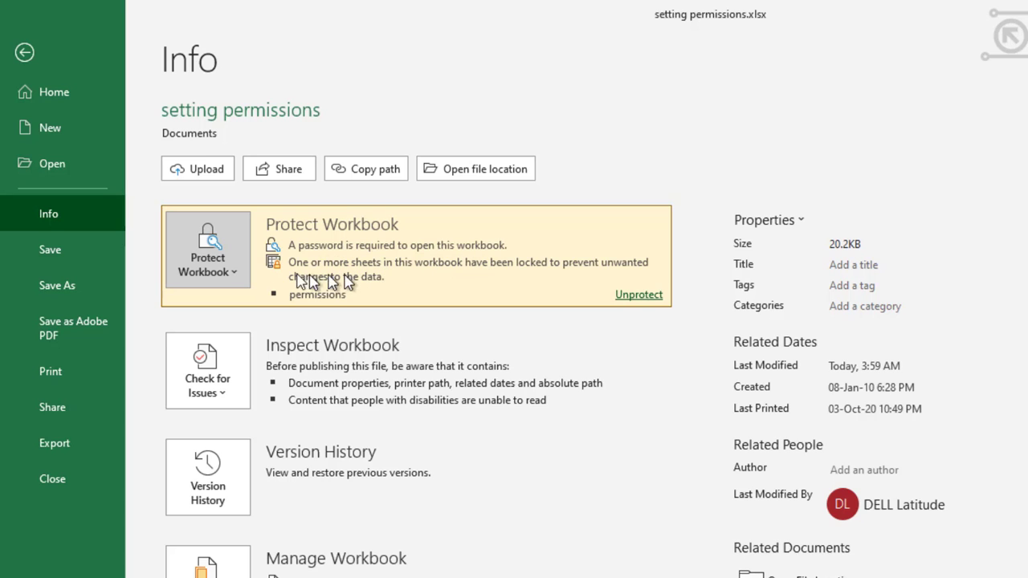
Step: Apply Protect Workbook Structure with a password, confirming it twice
{"action": "left_click", "coordinate": [231, 273]}
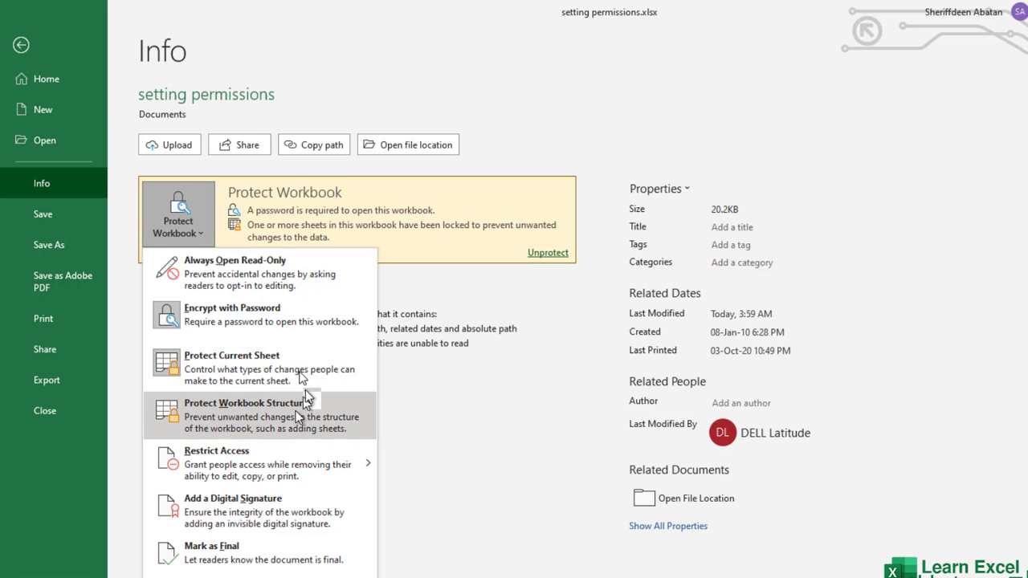
{"action": "left_click", "coordinate": [265, 408]}
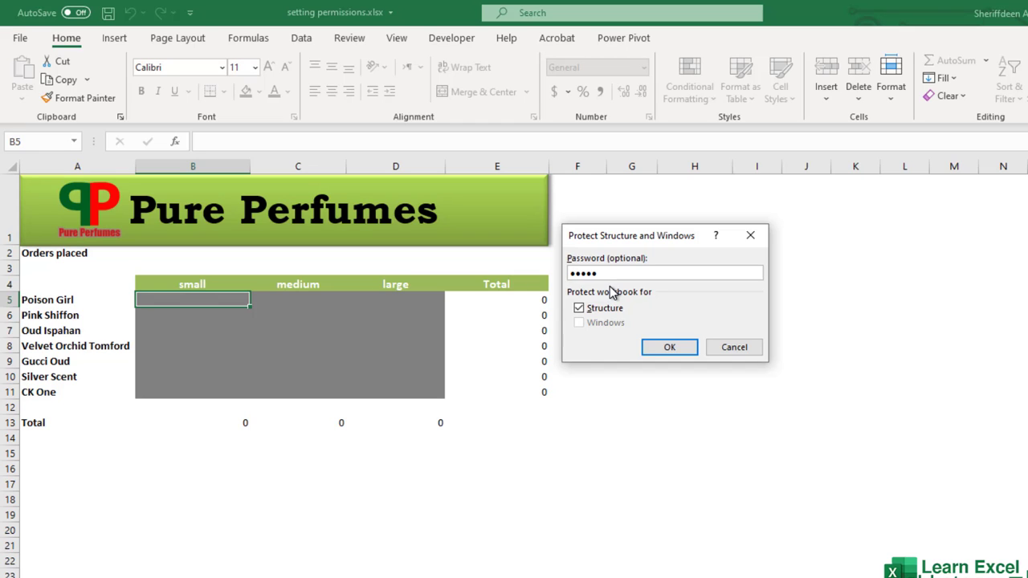
{"action": "left_click", "coordinate": [675, 347]}
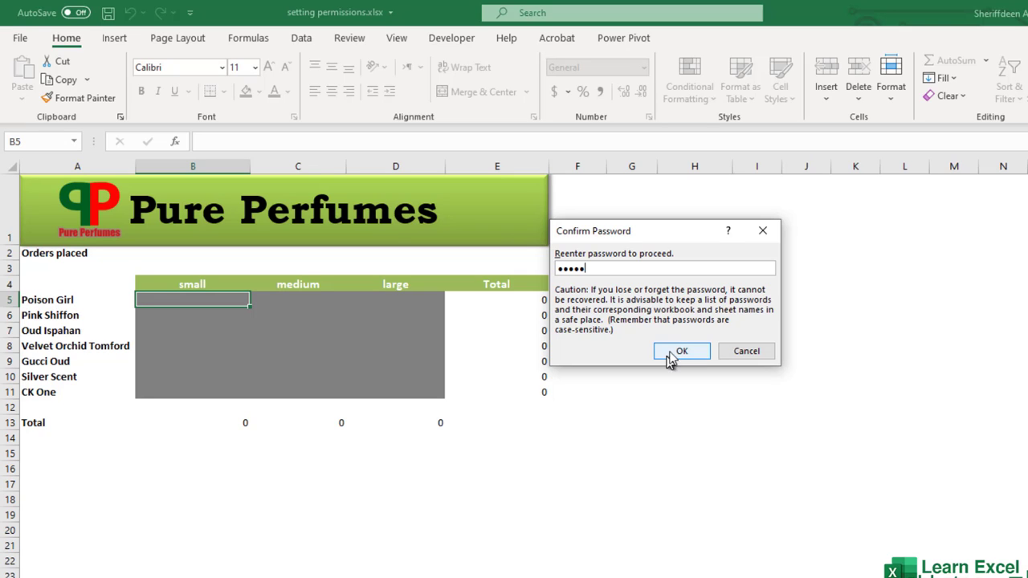
{"action": "left_click", "coordinate": [671, 352]}
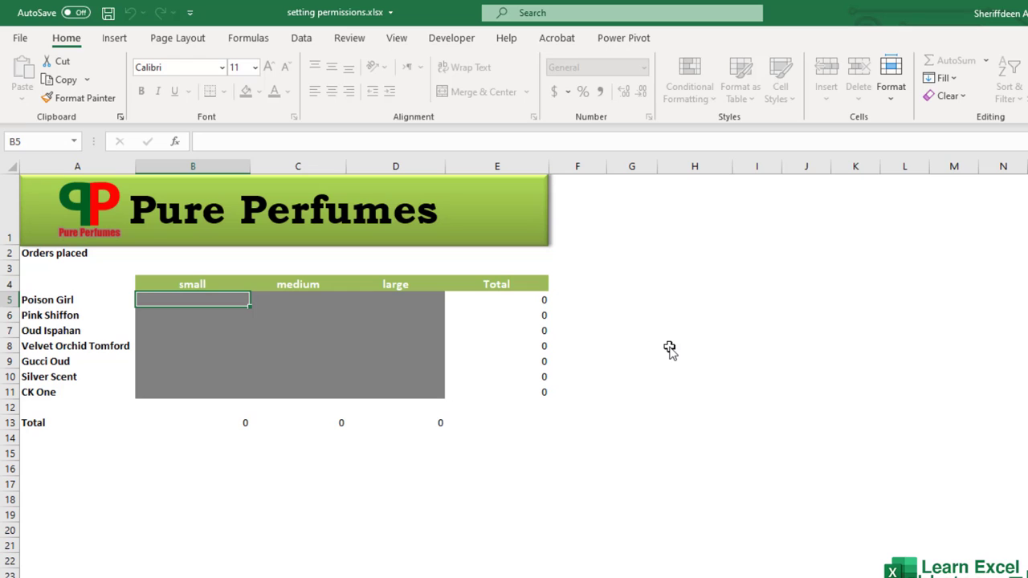
{"action": "left_click", "coordinate": [21, 35]}
{"action": "left_click", "coordinate": [34, 188]}
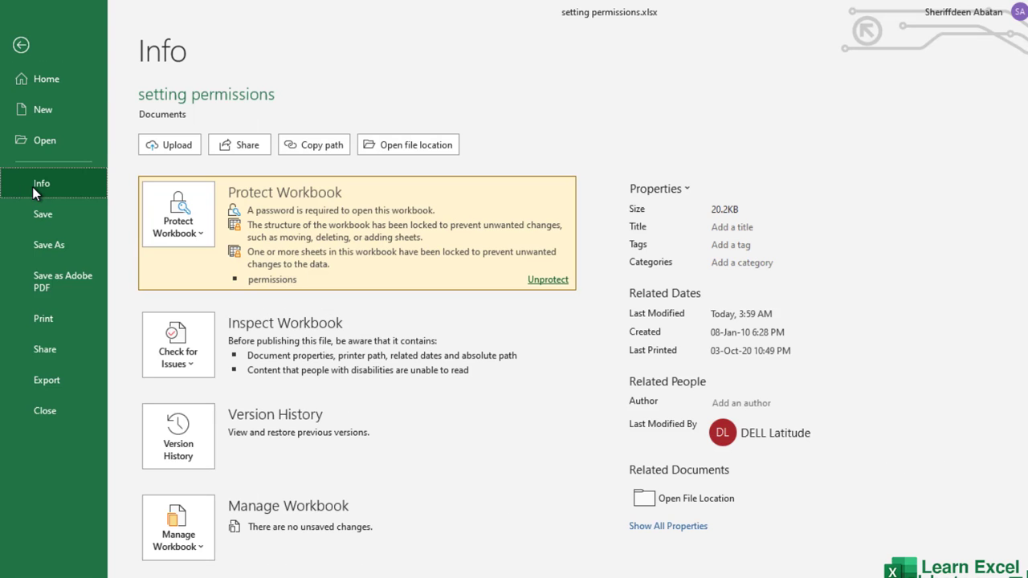
{"action": "left_click", "coordinate": [201, 234]}
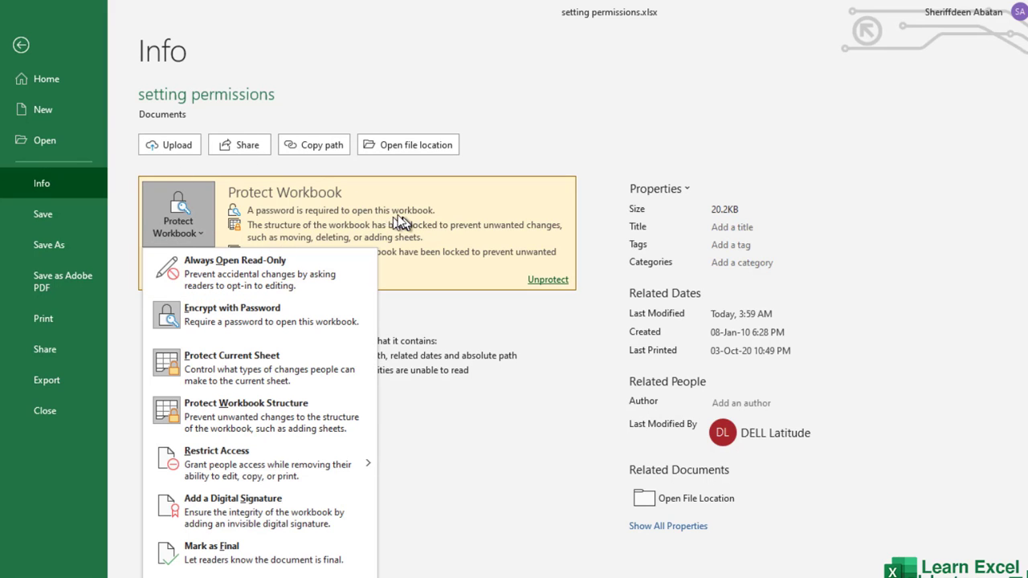
{"action": "left_click", "coordinate": [453, 167]}
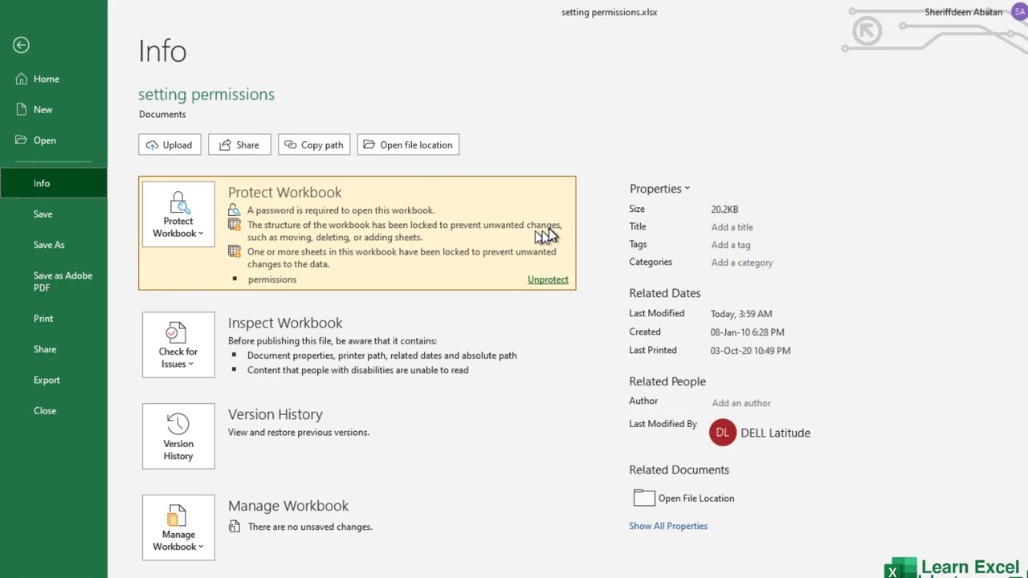
{"action": "left_click", "coordinate": [203, 235]}
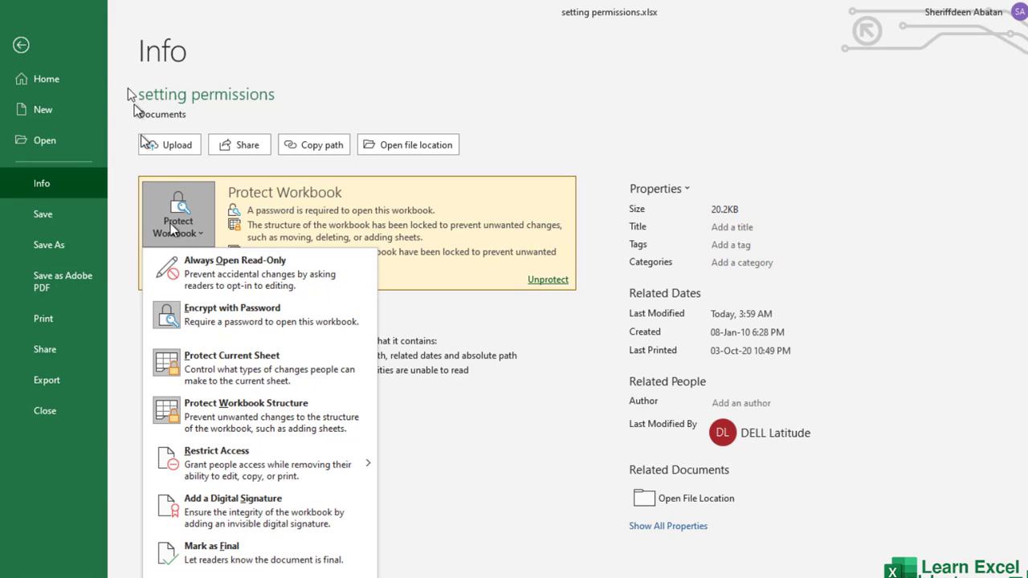
{"action": "left_click", "coordinate": [33, 45]}
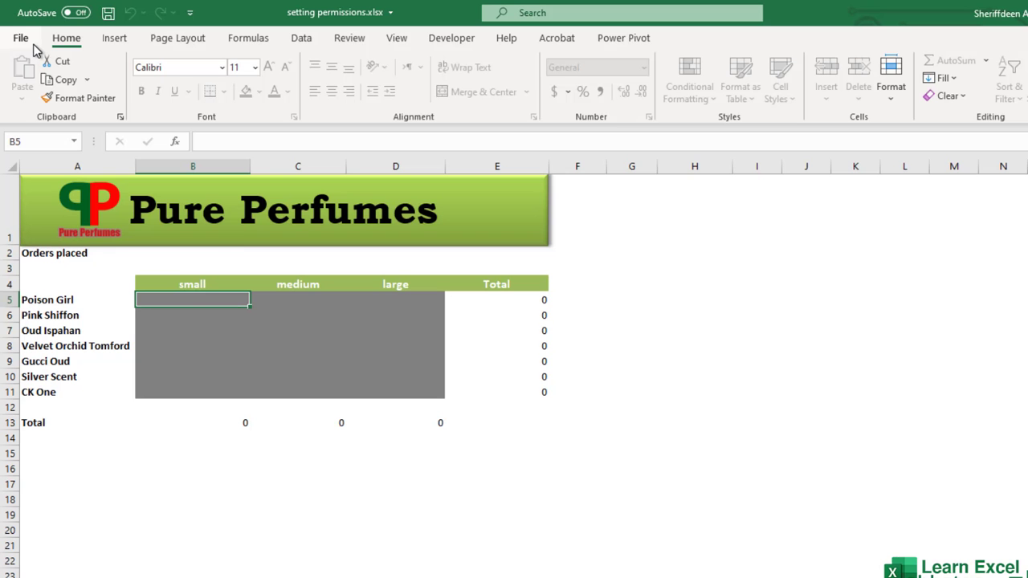
{"action": "left_click_drag", "start_coordinate": [200, 301], "coordinate": [393, 394]}
{"action": "left_click", "coordinate": [204, 300]}
{"action": "type", "text": "1000"}
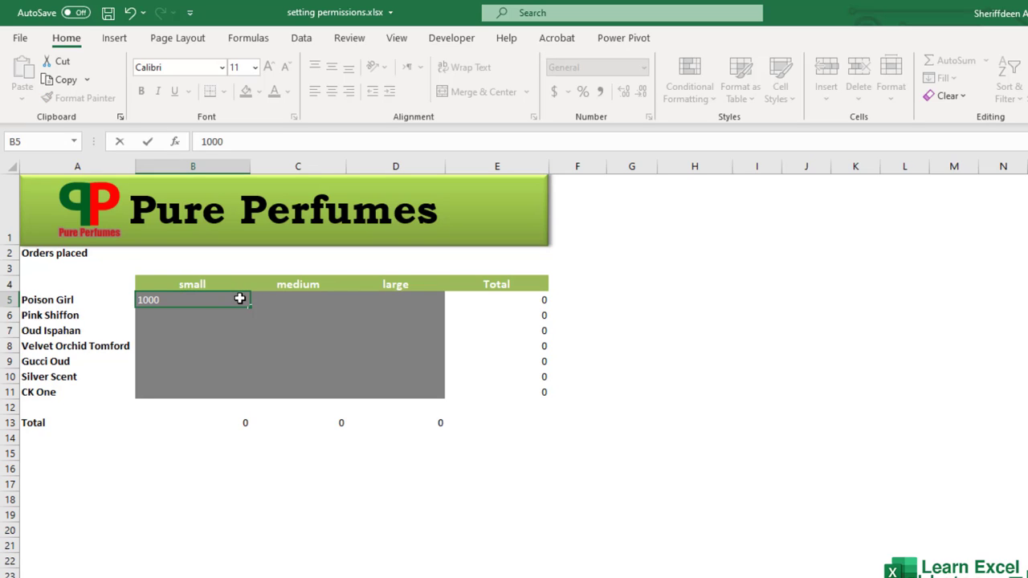
{"action": "key", "text": "Return"}
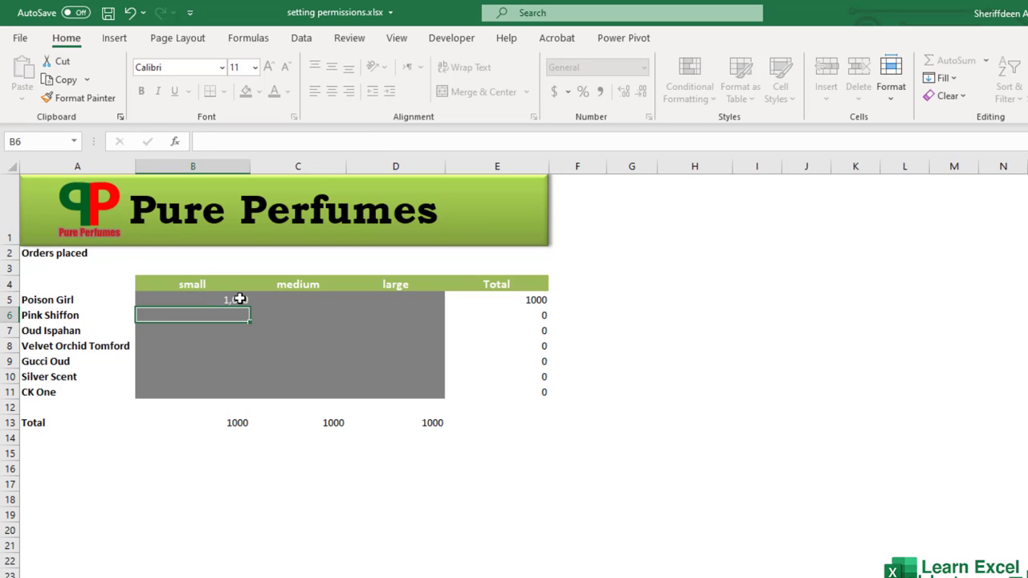
{"action": "type", "text": "2000"}
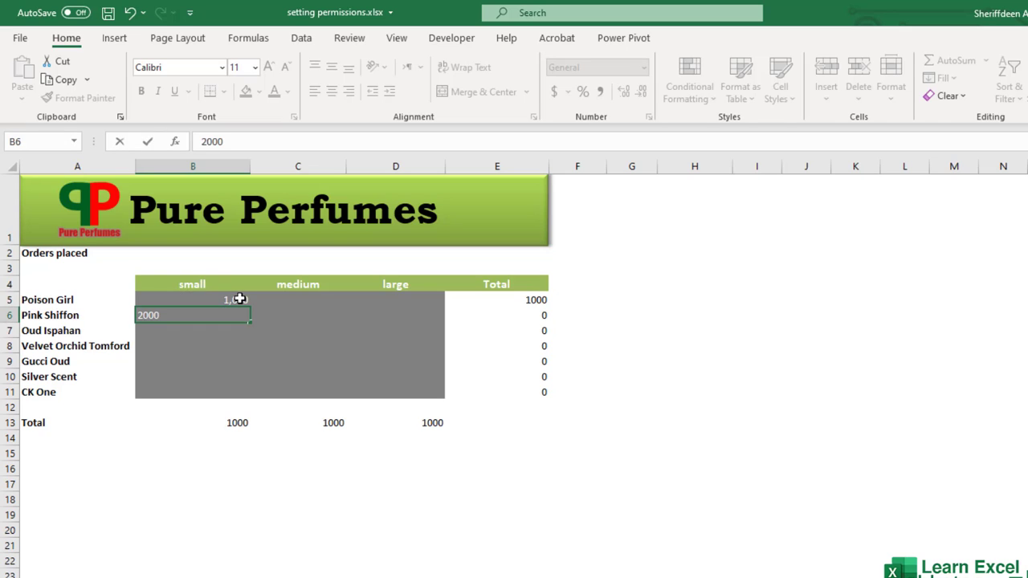
{"action": "key", "text": "Return"}
{"action": "type", "text": "3000"}
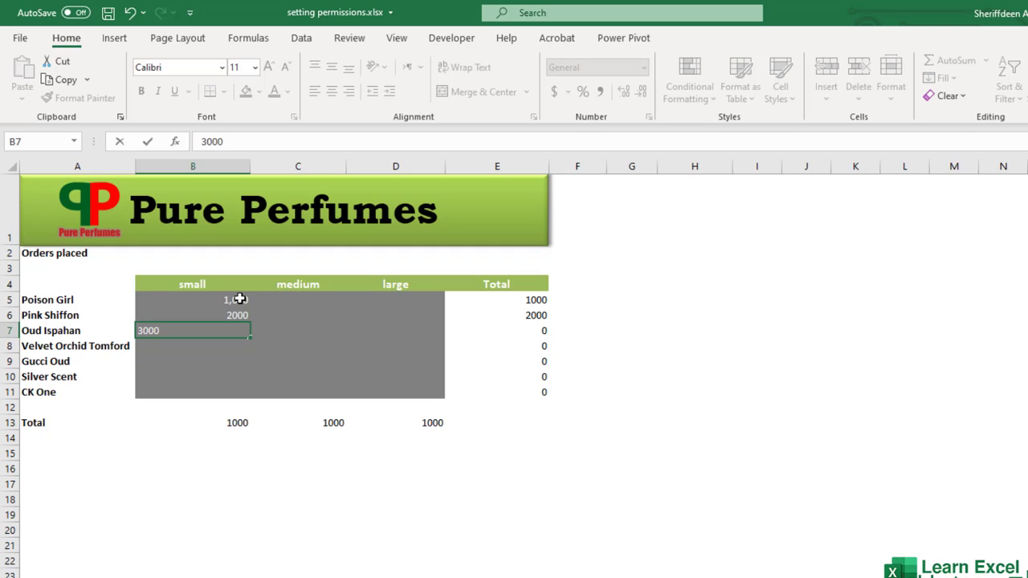
{"action": "key", "text": "Return"}
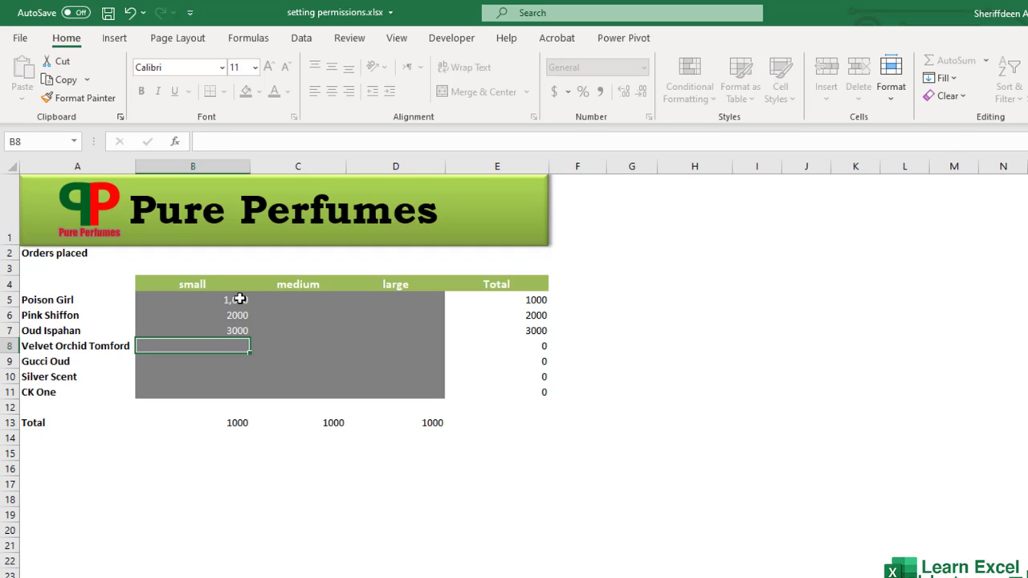
{"action": "left_click", "coordinate": [291, 302]}
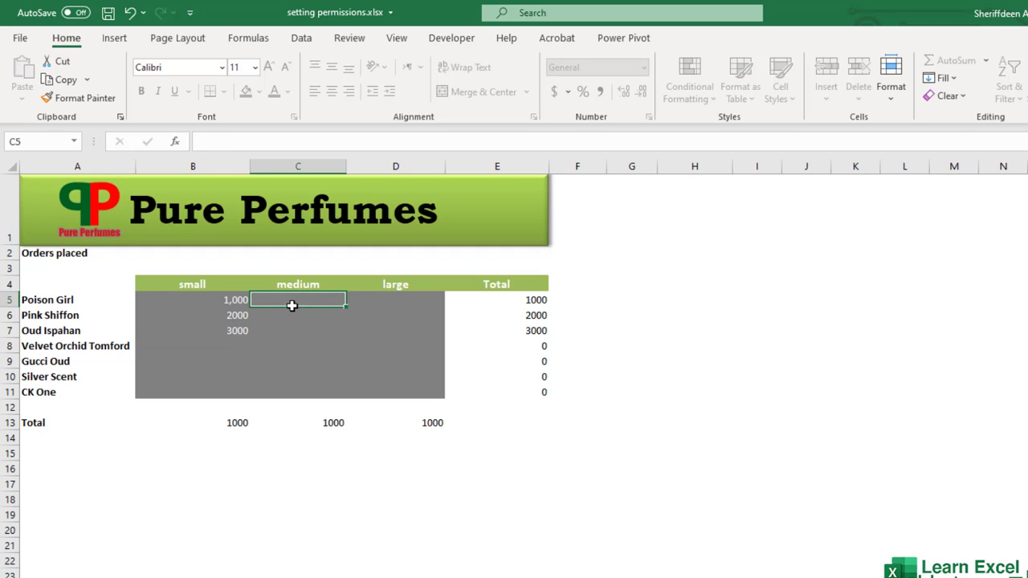
{"action": "left_click", "coordinate": [395, 301]}
{"action": "left_click", "coordinate": [324, 341]}
{"action": "left_click", "coordinate": [207, 301]}
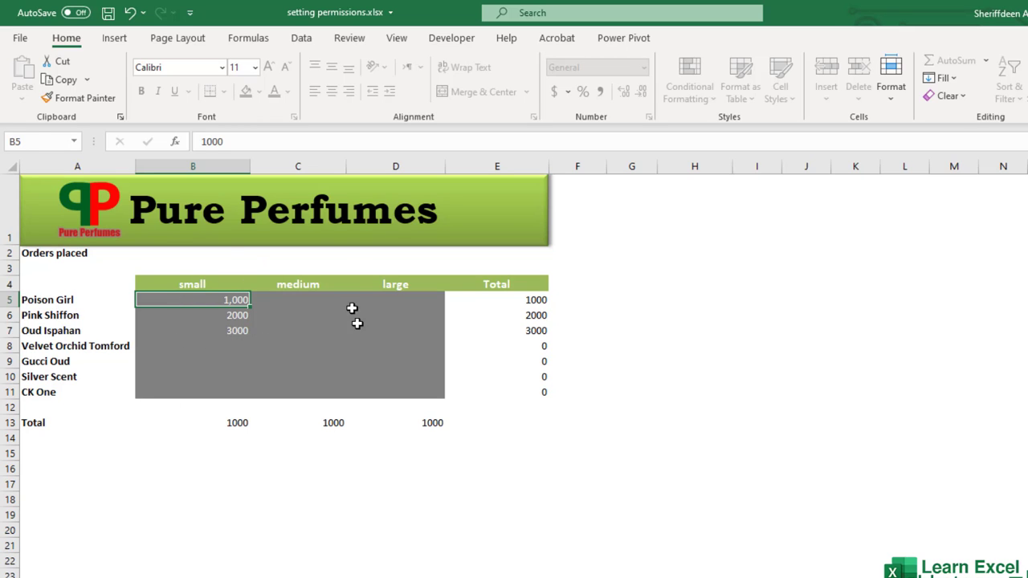
Step: Mark the workbook as final via Info > Protect Workbook, confirm both prompts, then choose Edit Anyway
{"action": "left_click", "coordinate": [20, 38]}
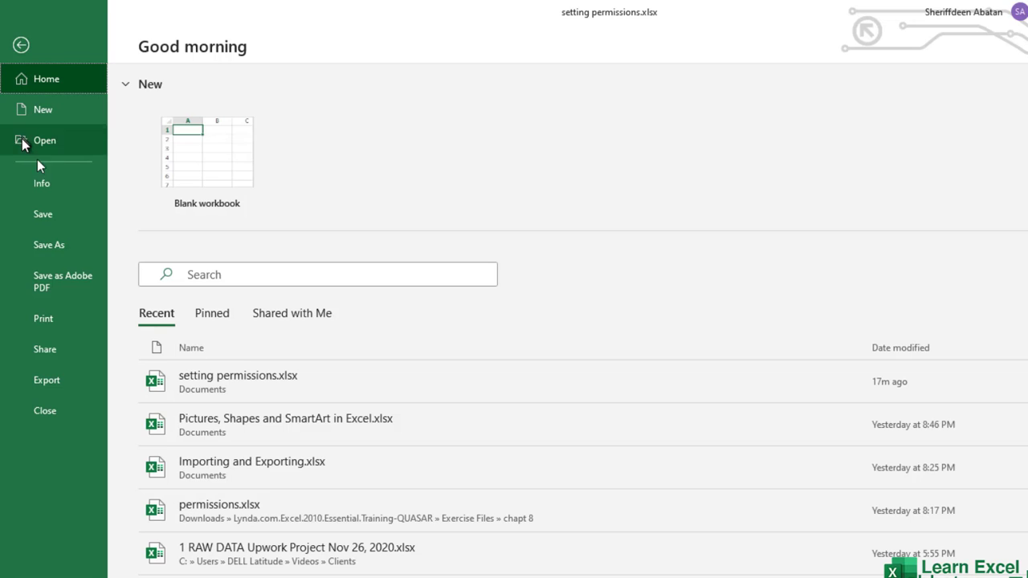
{"action": "left_click", "coordinate": [51, 186]}
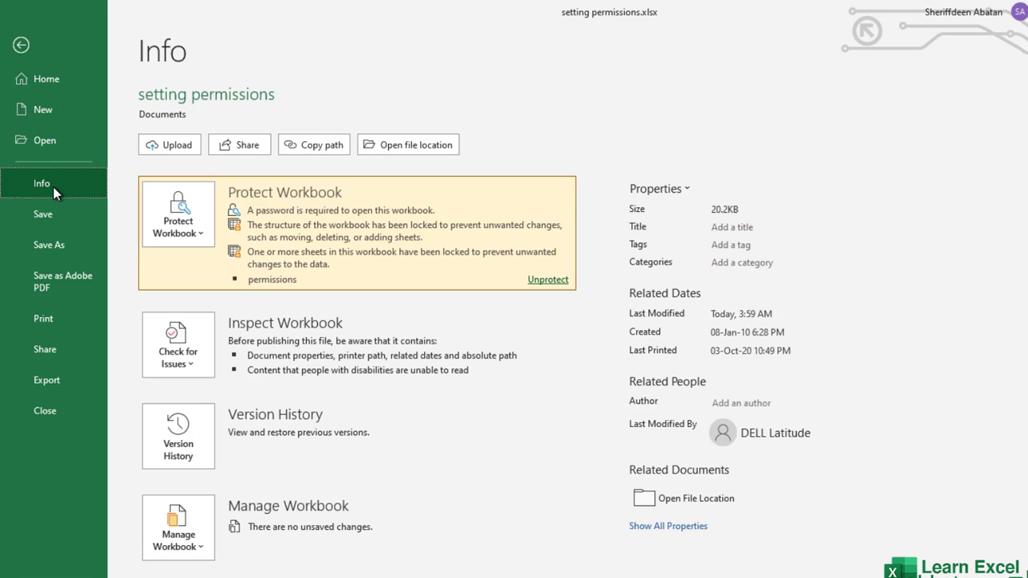
{"action": "left_click", "coordinate": [195, 228]}
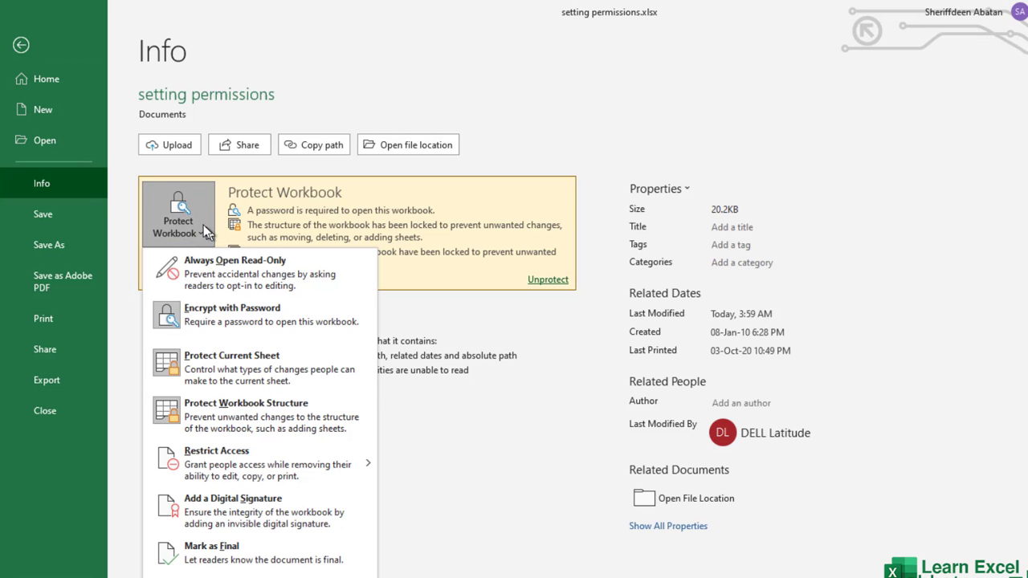
{"action": "left_click", "coordinate": [249, 559]}
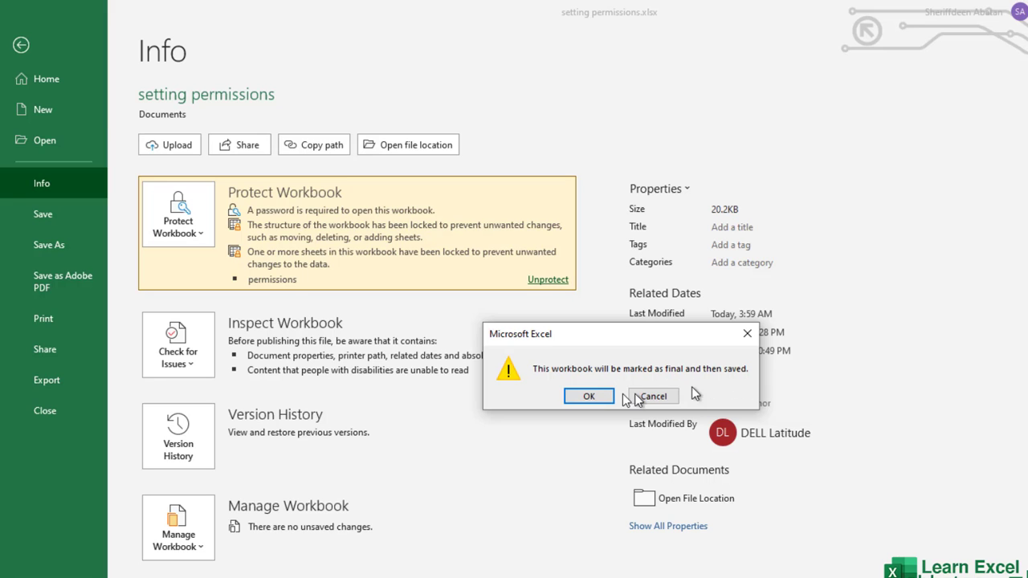
{"action": "left_click", "coordinate": [589, 396]}
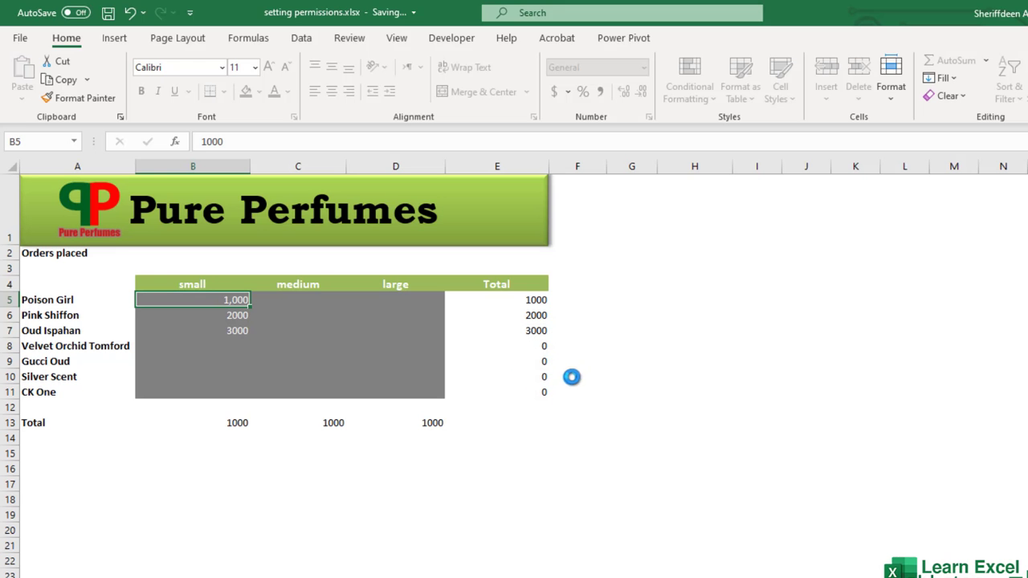
{"action": "left_click", "coordinate": [621, 416]}
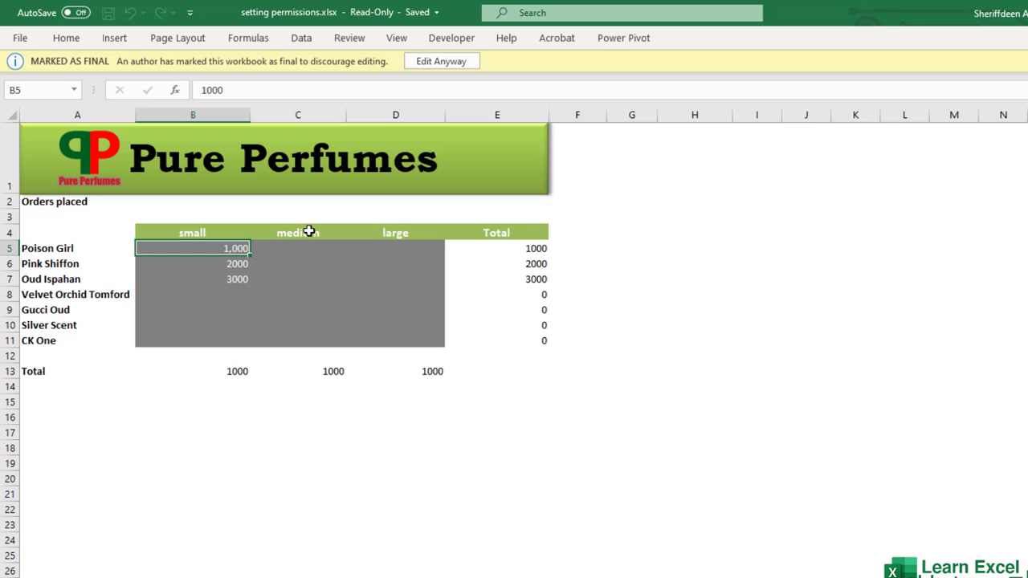
{"action": "left_click", "coordinate": [433, 63]}
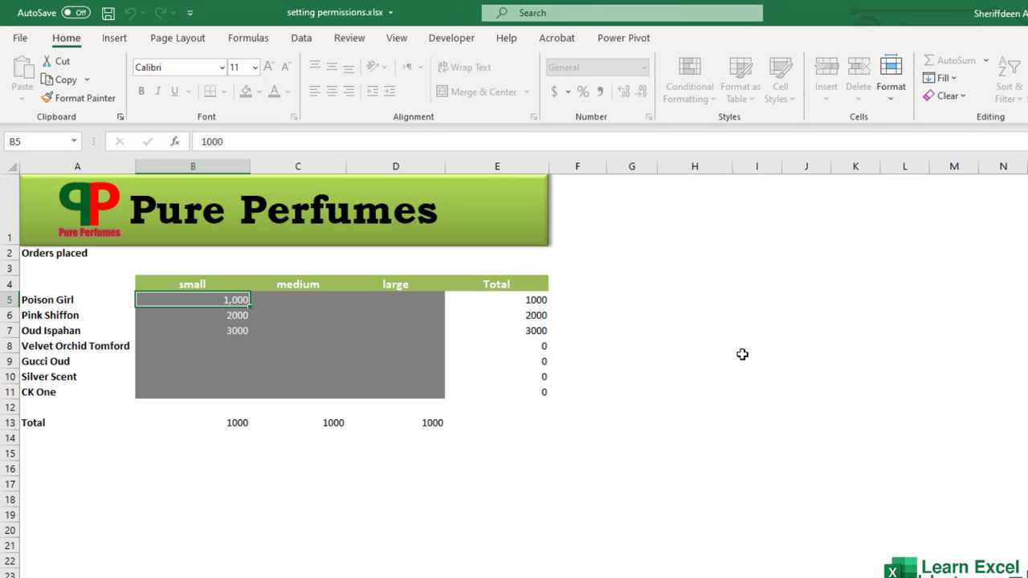
Step: Review the Protect Workbook options on the Info page and return to the sheet
{"action": "left_click", "coordinate": [21, 38]}
{"action": "left_click", "coordinate": [64, 189]}
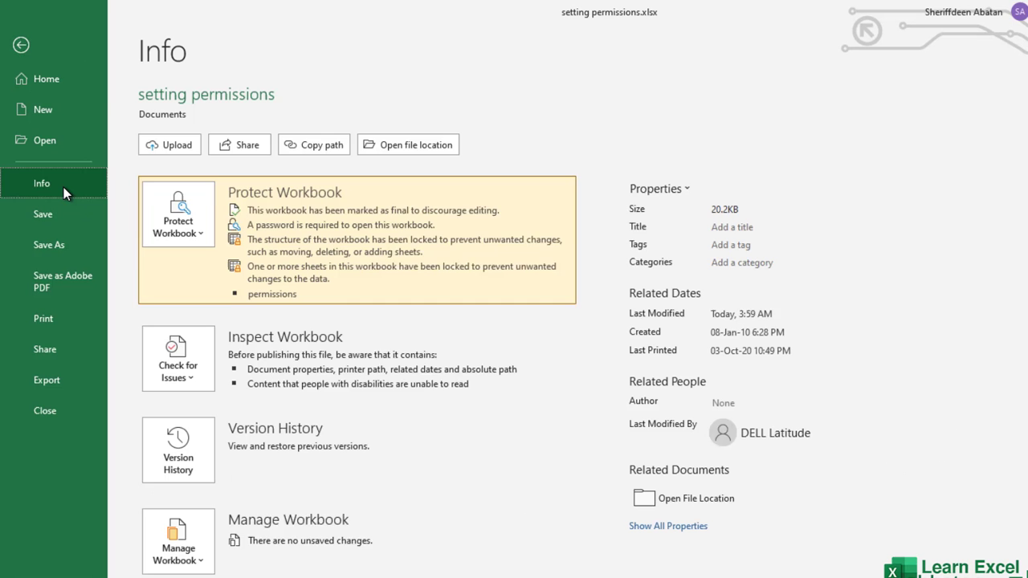
{"action": "left_click", "coordinate": [203, 239]}
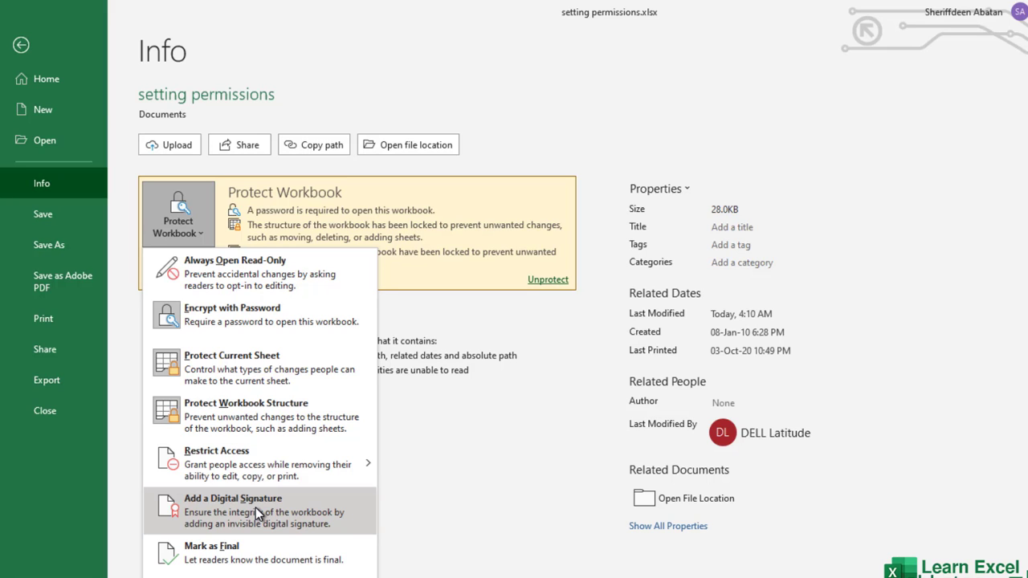
{"action": "left_click", "coordinate": [22, 46]}
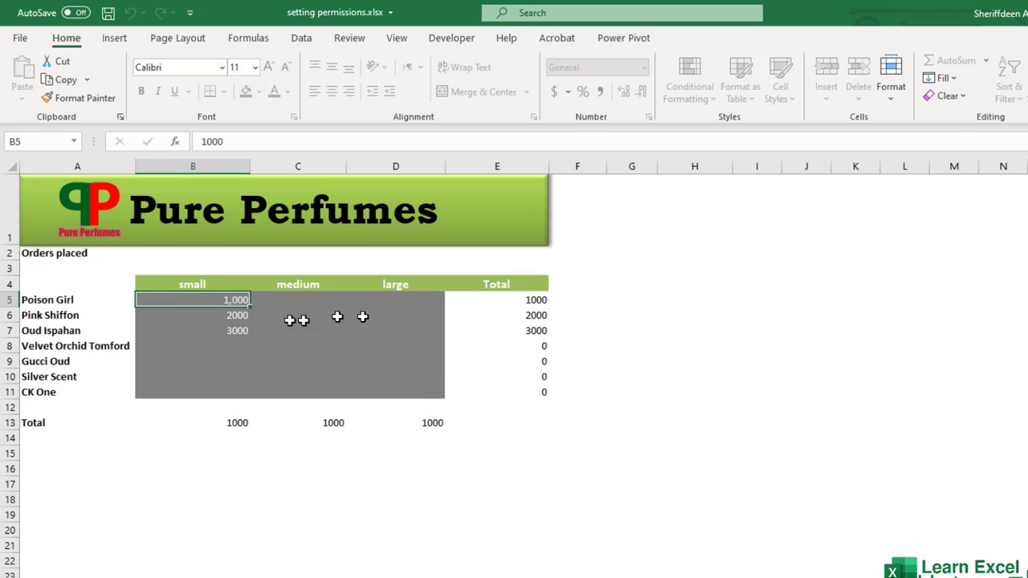
Step: Select cells B6, B7 and B5, then return to the File start page
{"action": "left_click", "coordinate": [222, 315]}
{"action": "left_click", "coordinate": [227, 329]}
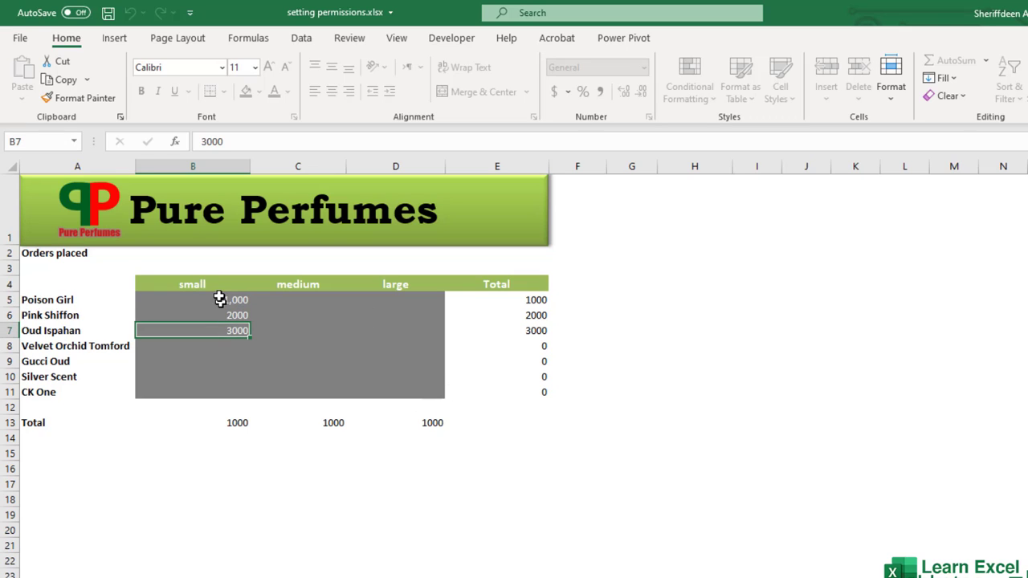
{"action": "left_click", "coordinate": [219, 299]}
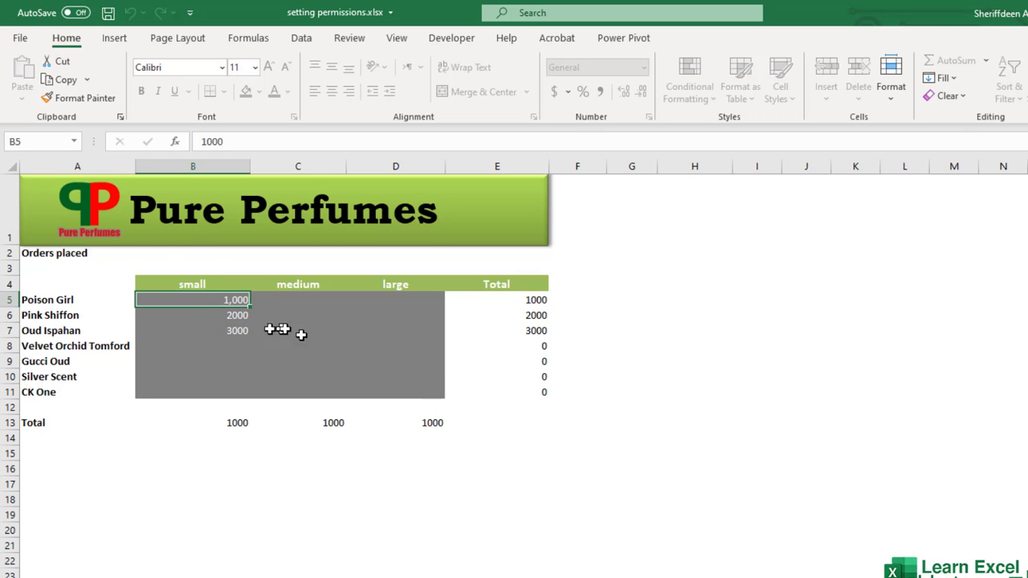
{"action": "left_click", "coordinate": [21, 37]}
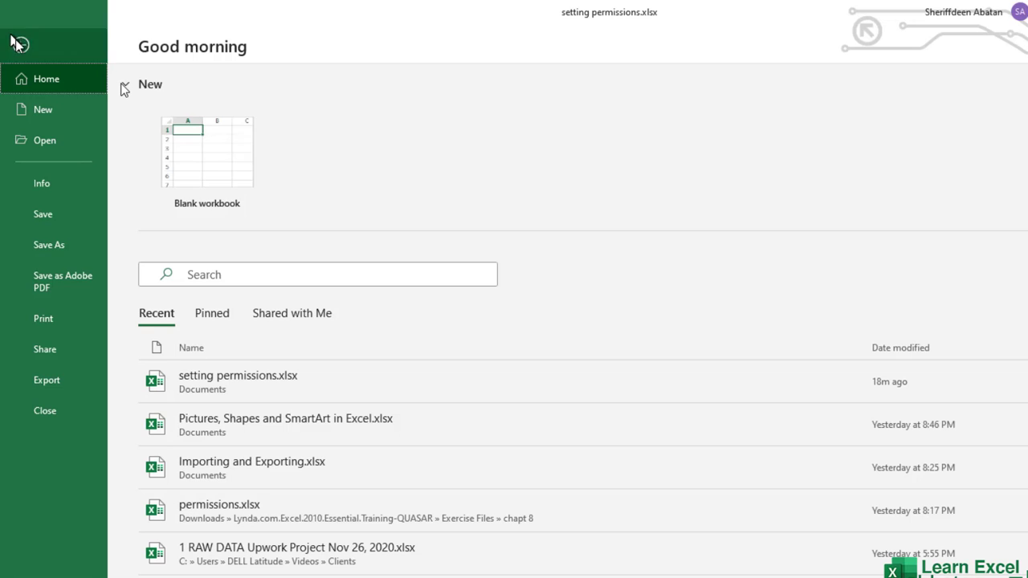
Step: Create a blank workbook, then close setting permissions.xlsx from the taskbar, saving its changes
{"action": "left_click", "coordinate": [179, 153]}
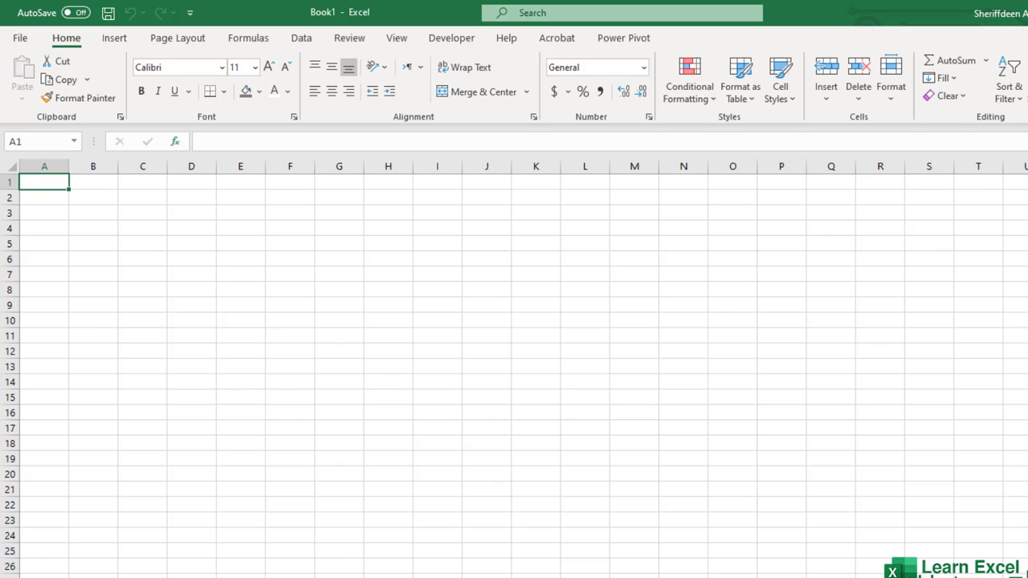
{"action": "mouse_move", "coordinate": [469, 577]}
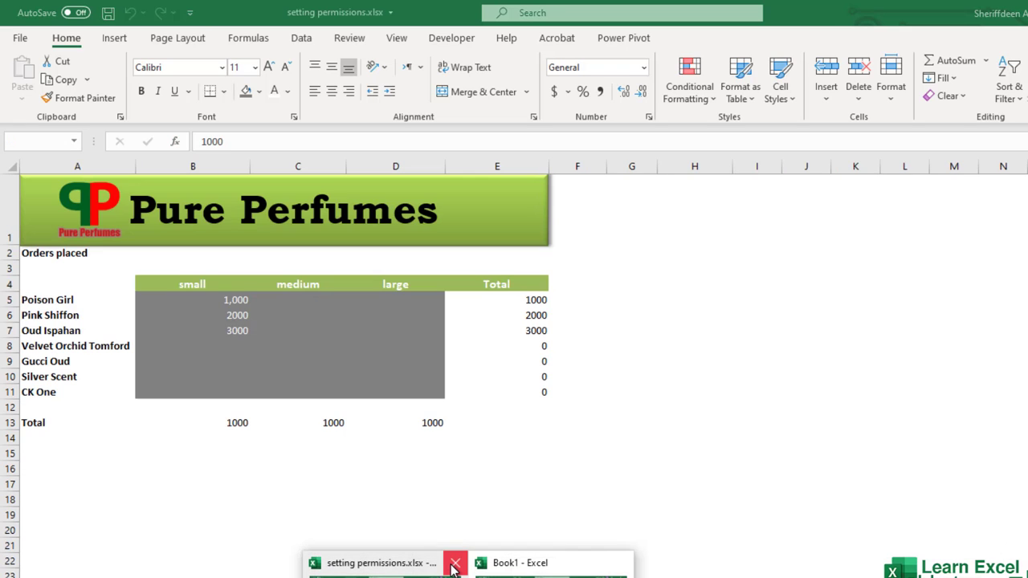
{"action": "left_click", "coordinate": [454, 566]}
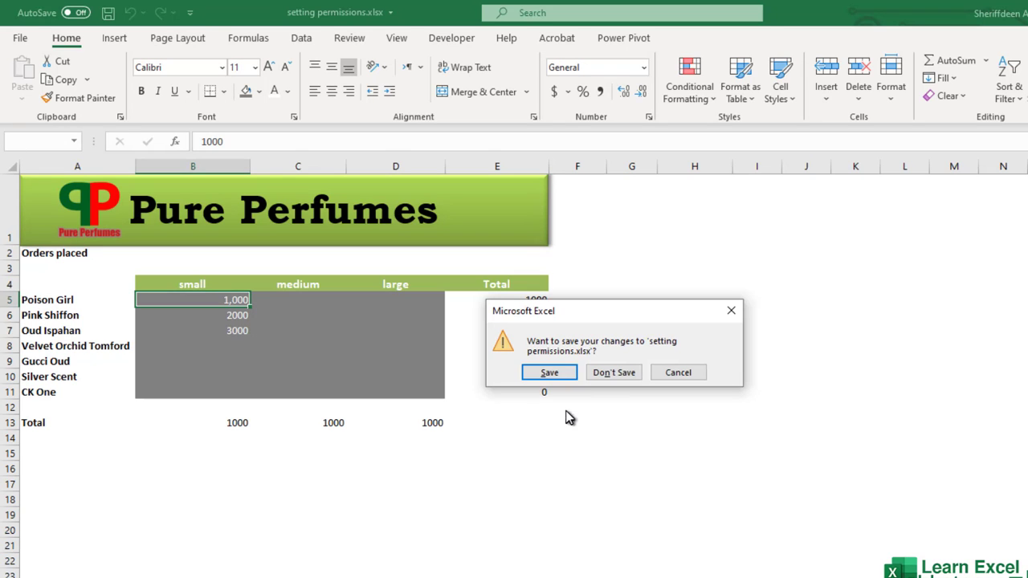
{"action": "left_click", "coordinate": [558, 375]}
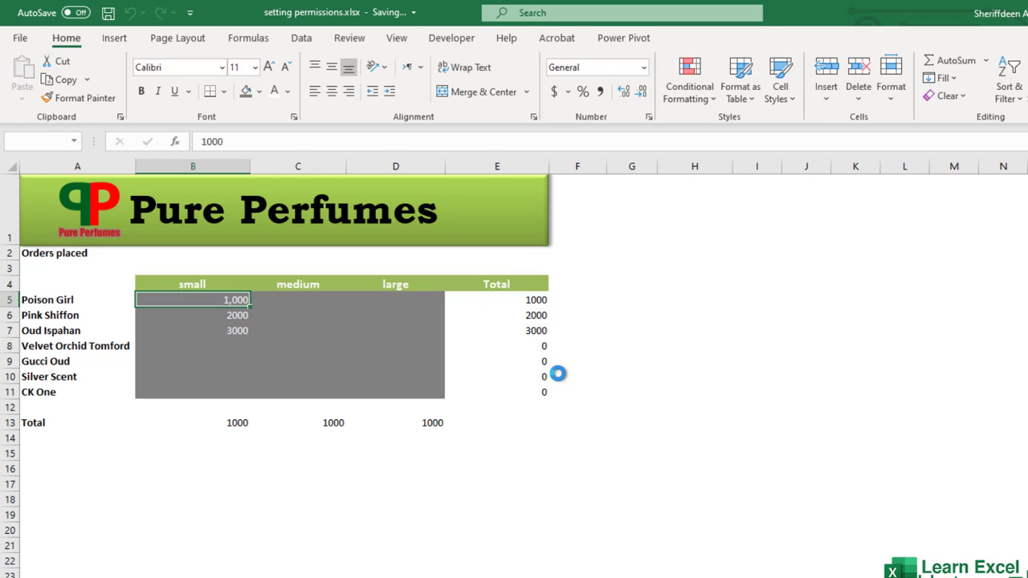
Step: Reopen setting permissions.xlsx from Recent and enter its password
{"action": "left_click", "coordinate": [28, 41]}
{"action": "left_click", "coordinate": [302, 387]}
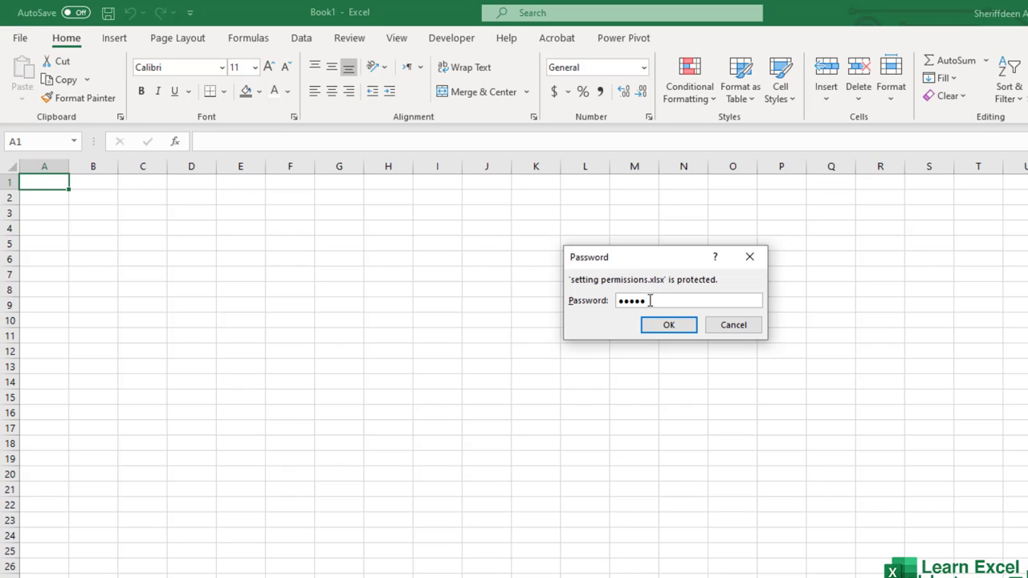
{"action": "left_click", "coordinate": [677, 328]}
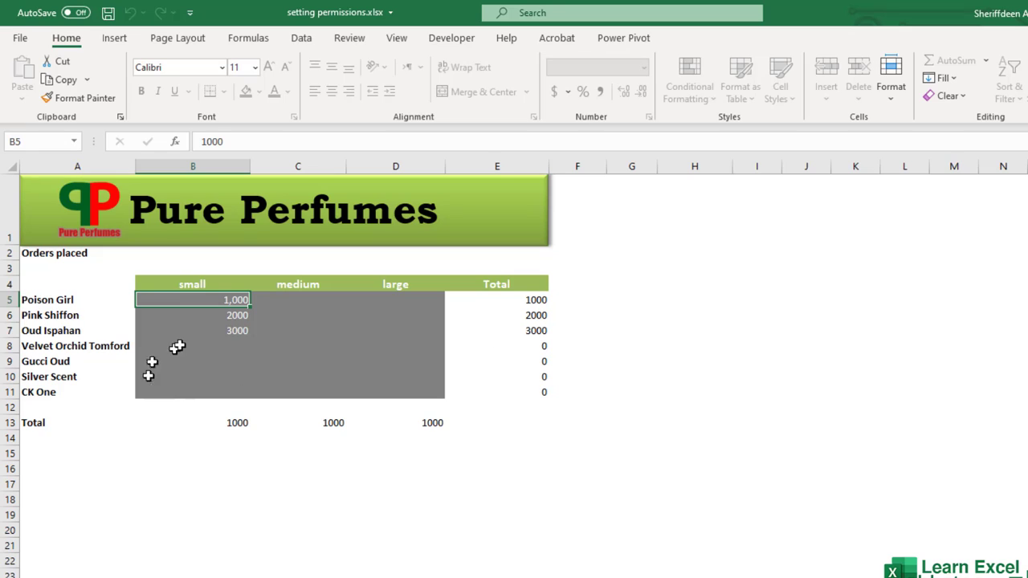
Step: Enter 4000 in B8 as Velvet Orchid Tomford's small order
{"action": "left_click", "coordinate": [233, 344]}
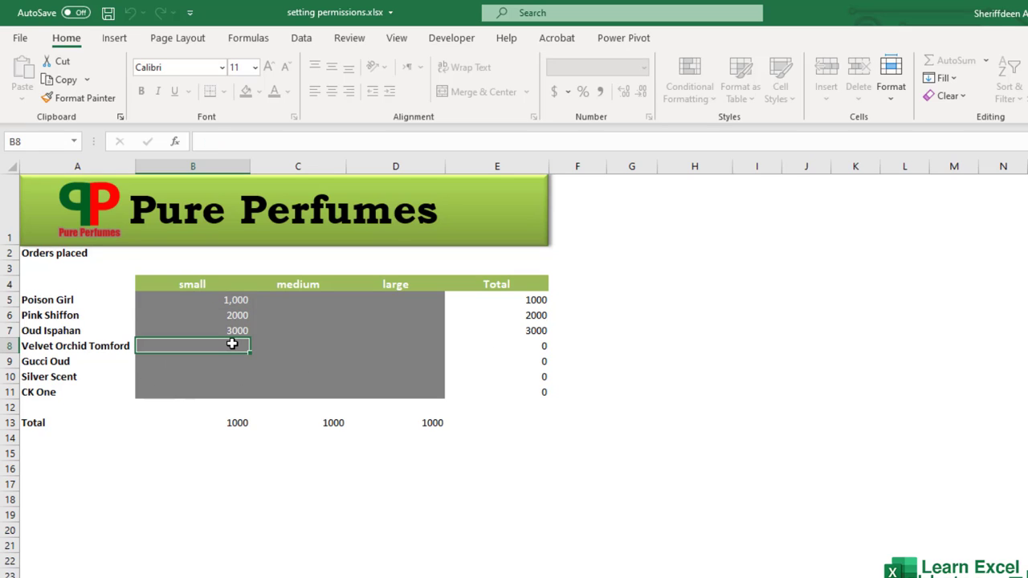
{"action": "type", "text": "4000"}
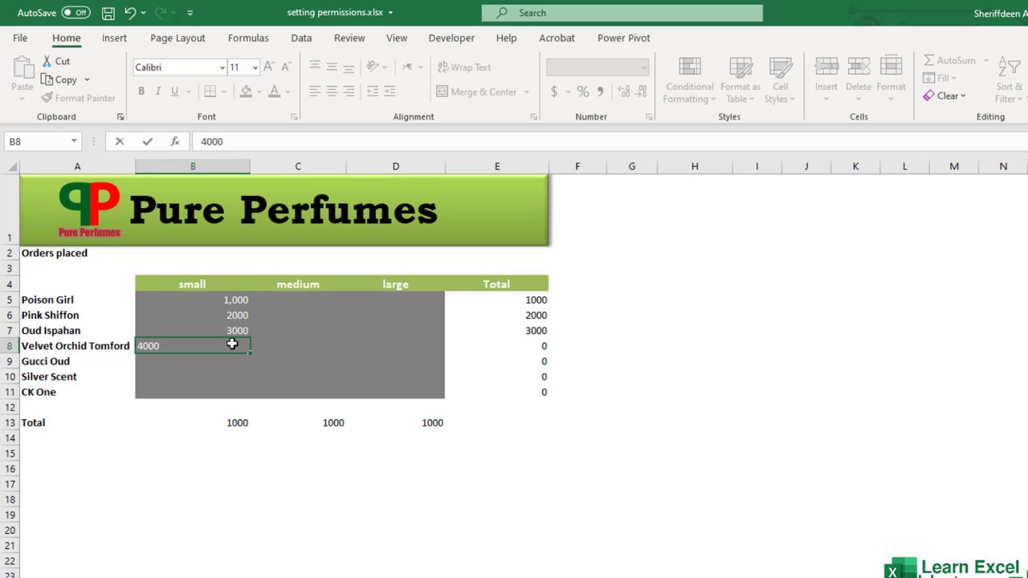
{"action": "key", "text": "Return"}
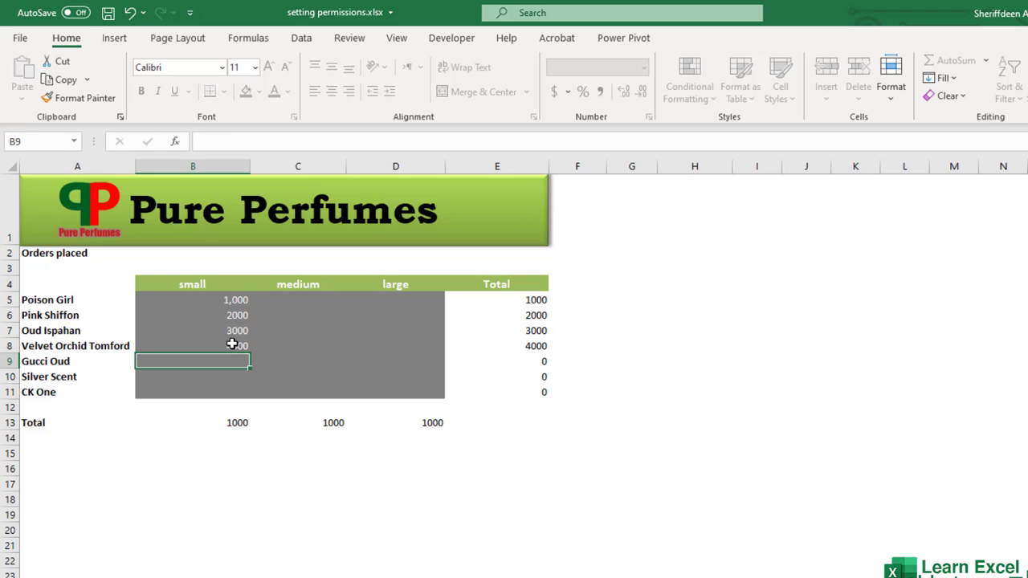